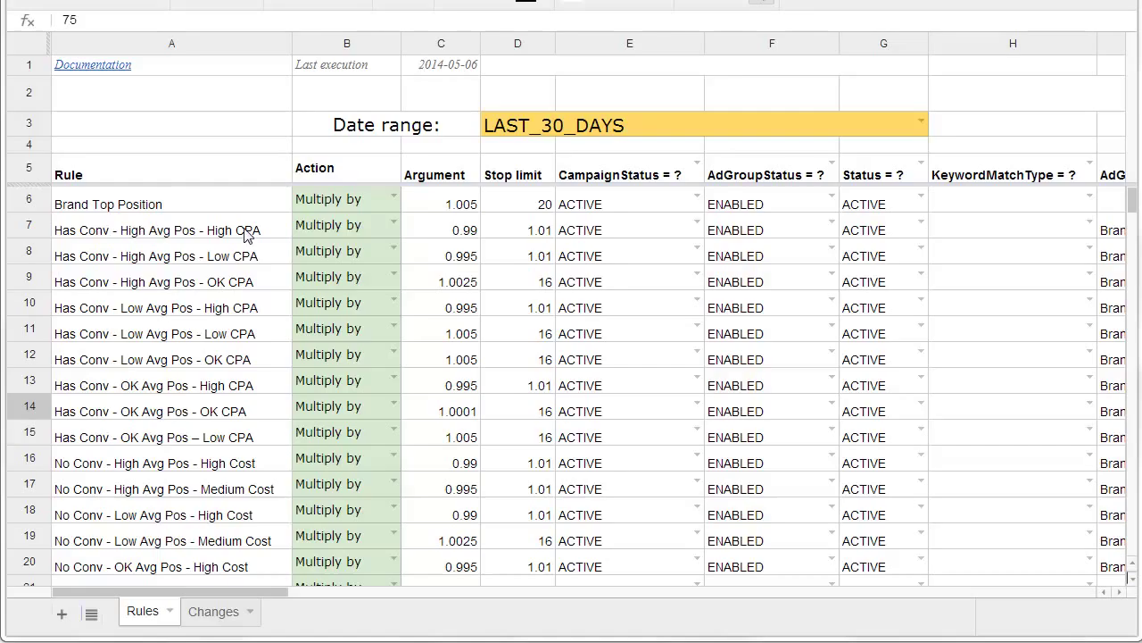
Review the Brand Top Position and High CPA rules and their 1.005 and 0.99 arguments.
{"action": "left_click", "coordinate": [162, 207]}
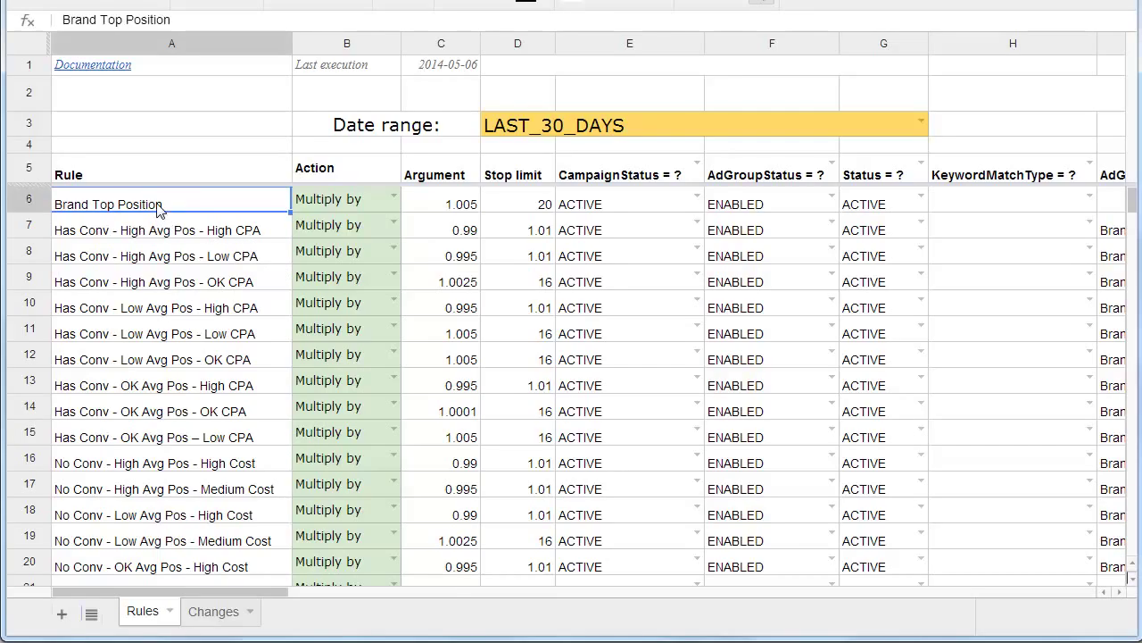
{"action": "left_click", "coordinate": [191, 229]}
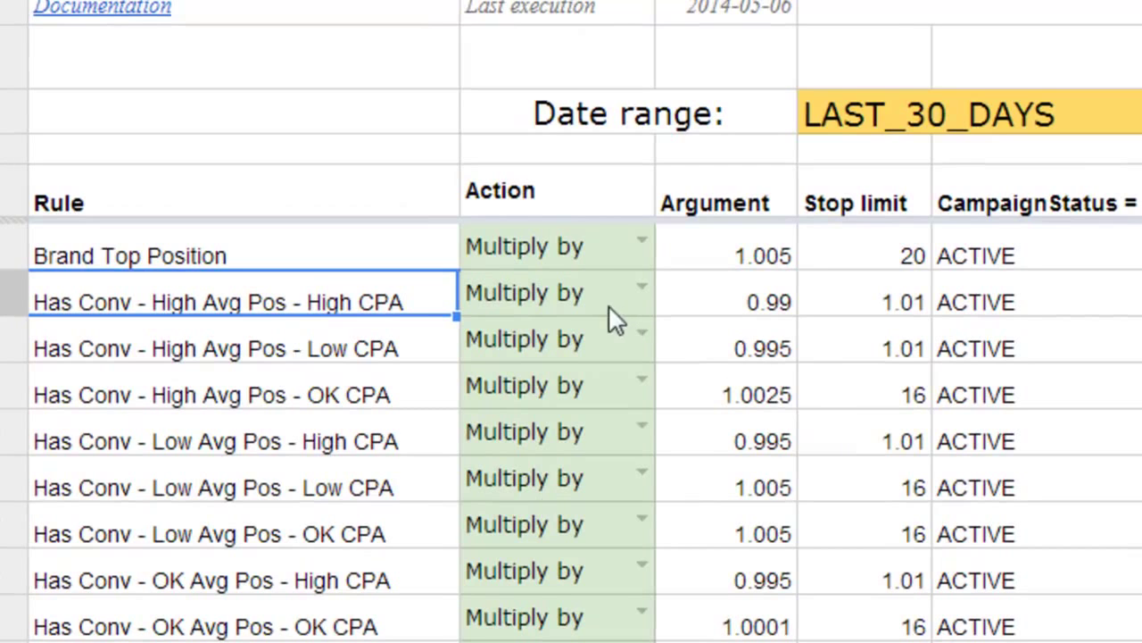
{"action": "left_click", "coordinate": [737, 270]}
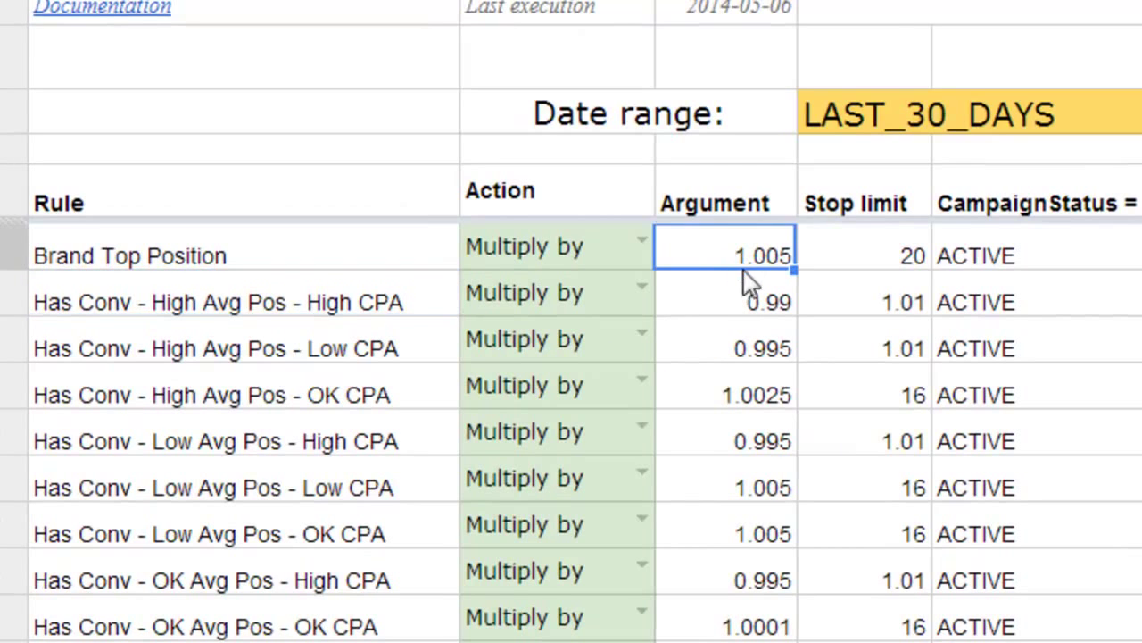
{"action": "left_click", "coordinate": [754, 290]}
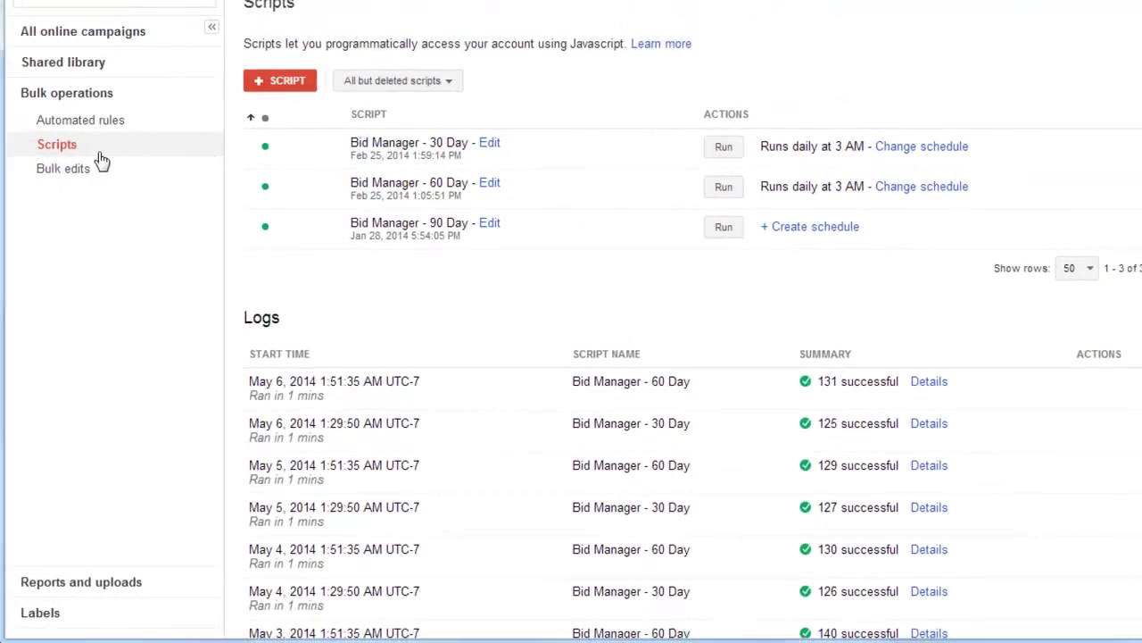
Check the 30 Day script's run frequencies, keeping Daily and cancelling the schedule edit.
{"action": "left_click", "coordinate": [72, 144]}
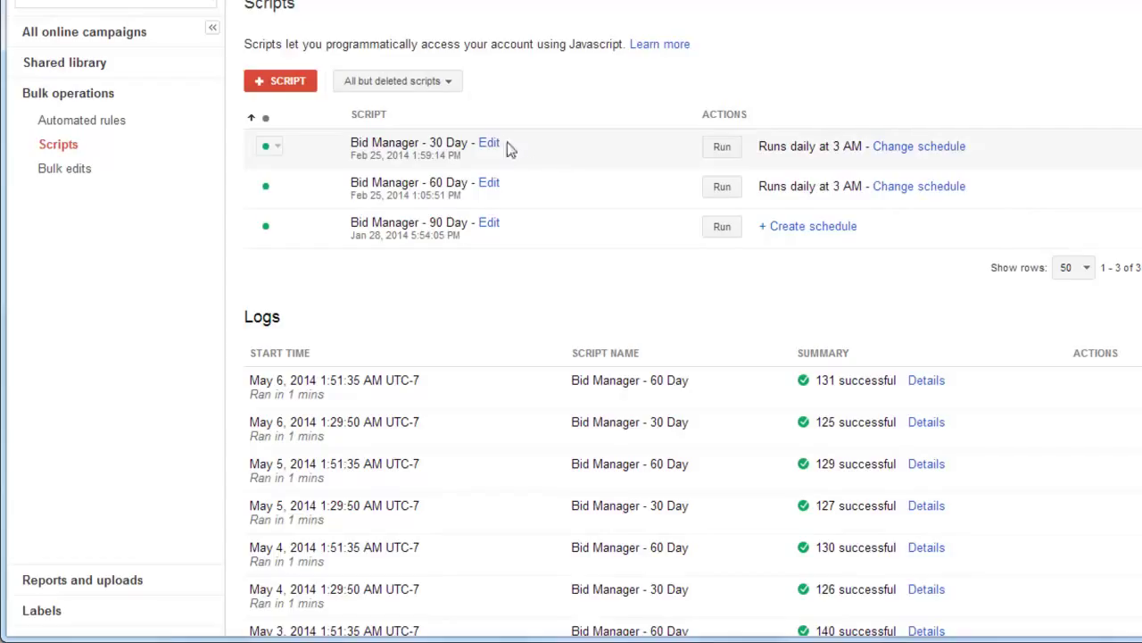
{"action": "left_click", "coordinate": [919, 148]}
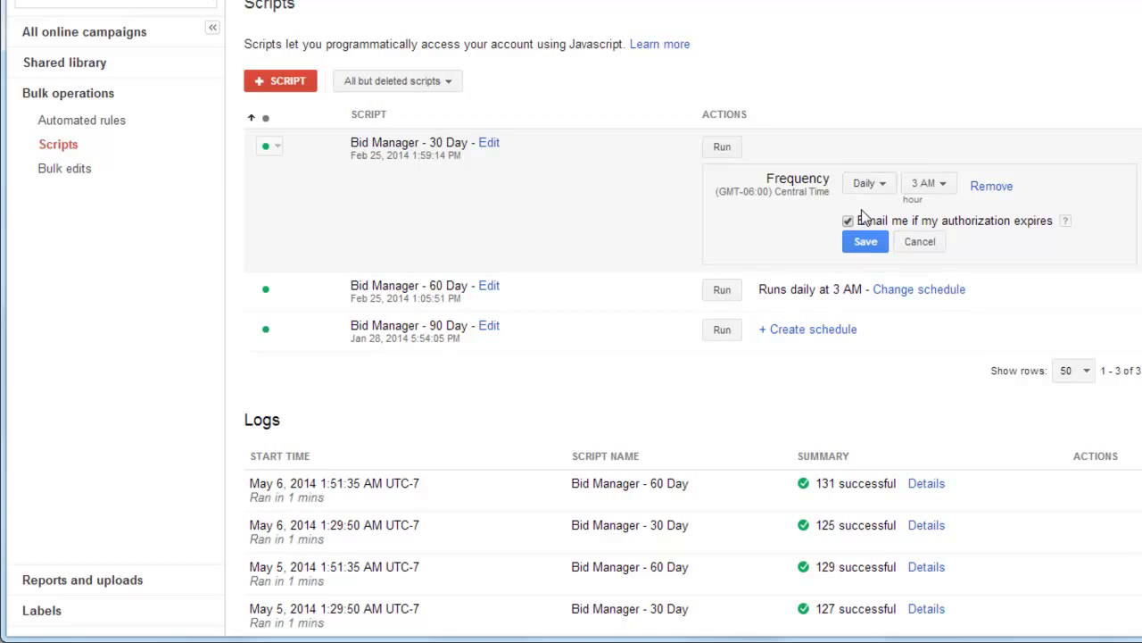
{"action": "left_click", "coordinate": [865, 185]}
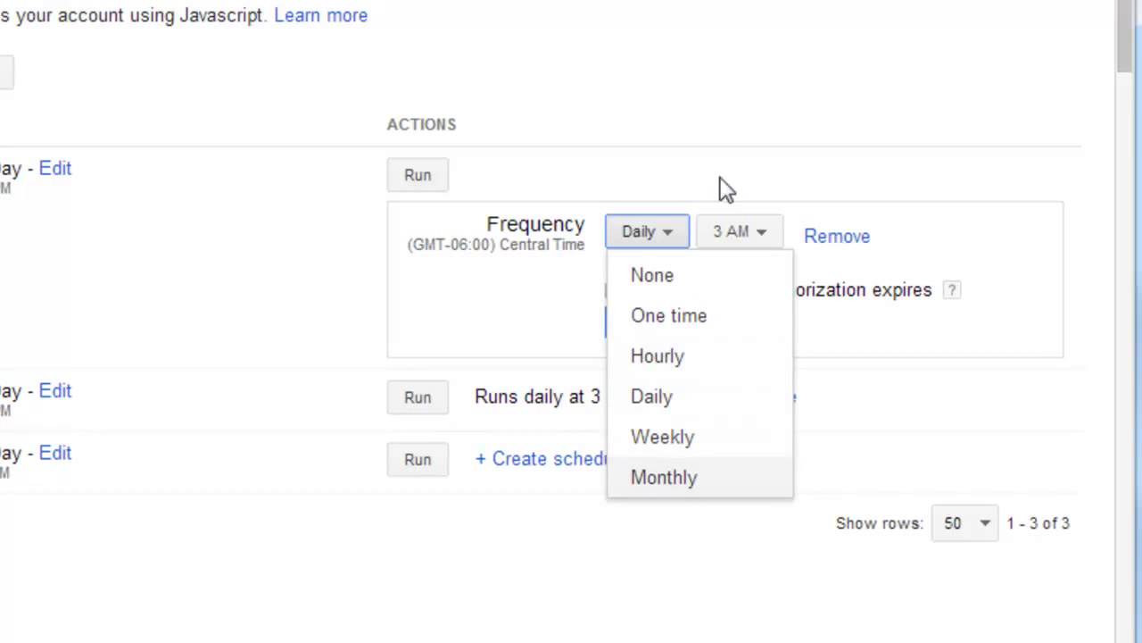
{"action": "left_click", "coordinate": [739, 100]}
{"action": "left_click", "coordinate": [749, 332]}
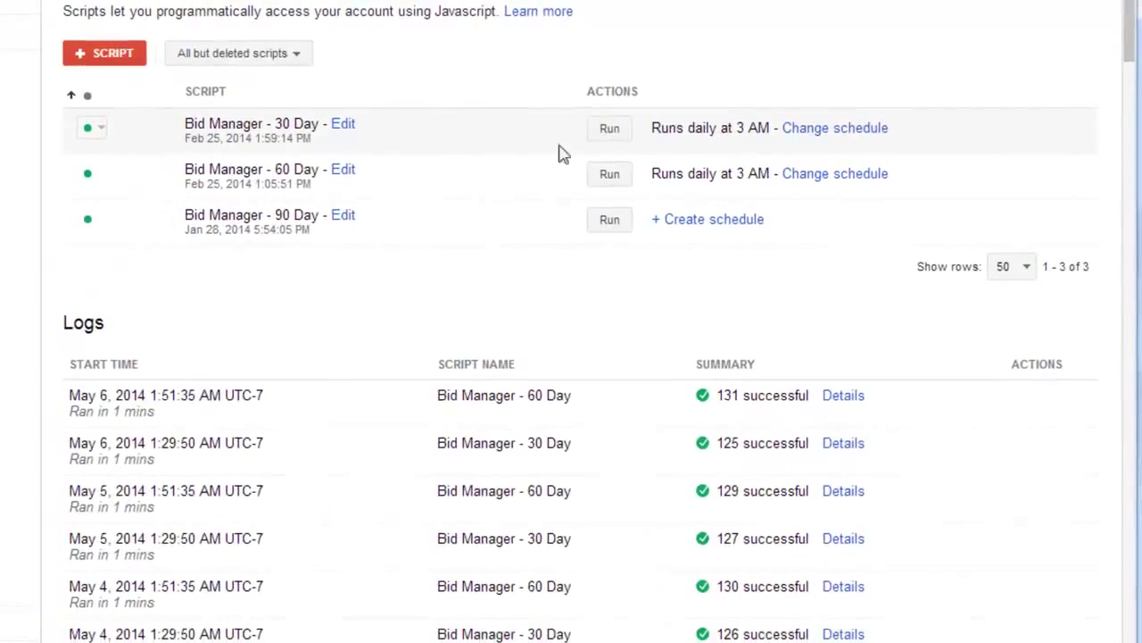
Repeatedly highlight and deselect the word 'daily' in the 30 Day script's schedule.
{"action": "left_click_drag", "start_coordinate": [720, 127], "coordinate": [688, 127]}
{"action": "left_click", "coordinate": [702, 128]}
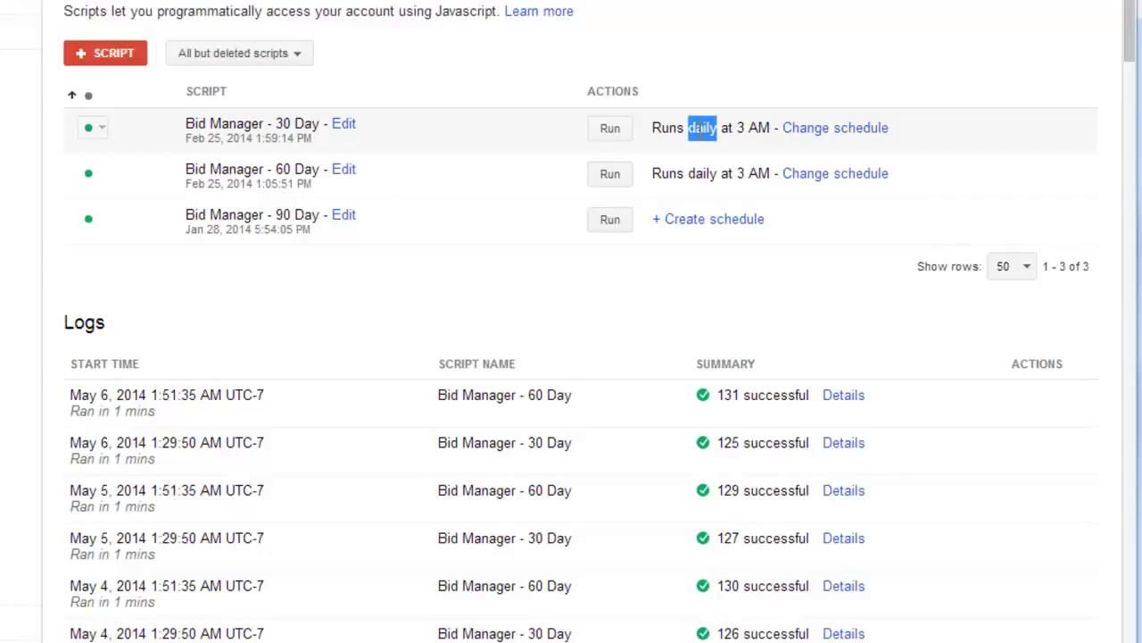
{"action": "left_click", "coordinate": [719, 148]}
{"action": "left_click_drag", "start_coordinate": [716, 130], "coordinate": [690, 136]}
{"action": "left_click", "coordinate": [712, 136]}
{"action": "left_click", "coordinate": [701, 147]}
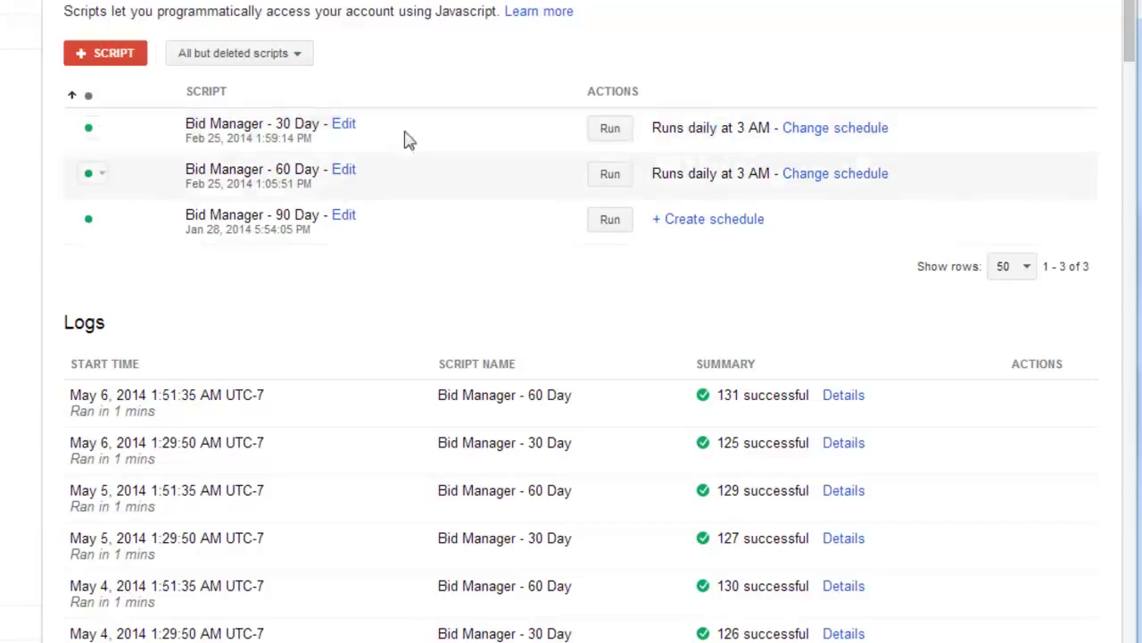
{"action": "left_click_drag", "start_coordinate": [718, 132], "coordinate": [688, 132]}
{"action": "left_click", "coordinate": [701, 134]}
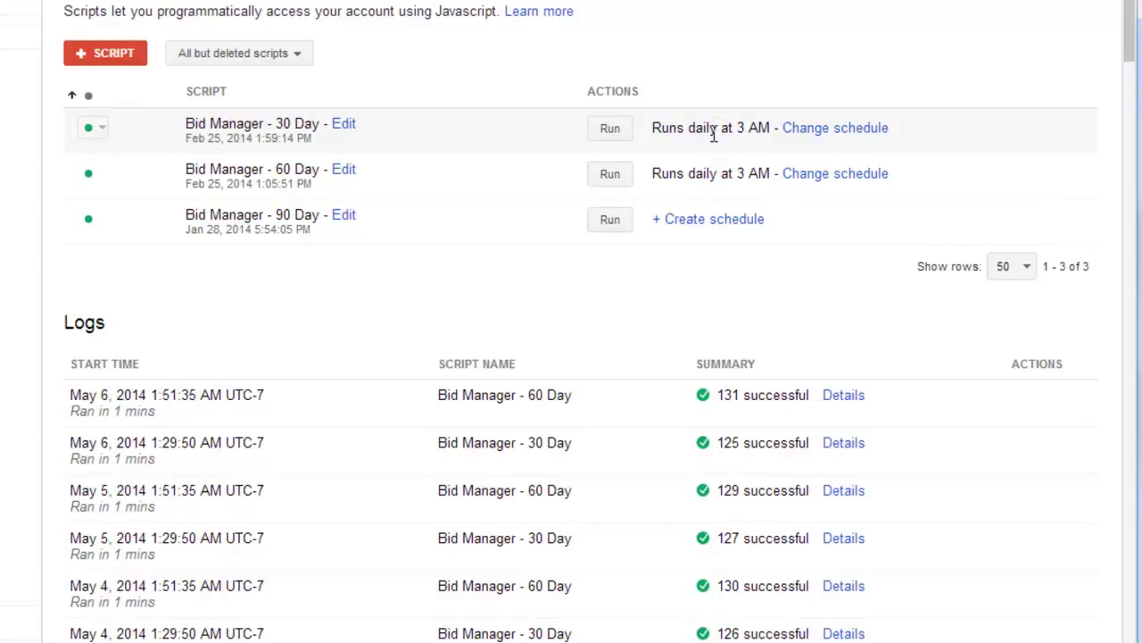
{"action": "left_click_drag", "start_coordinate": [718, 132], "coordinate": [694, 132]}
{"action": "left_click", "coordinate": [369, 134]}
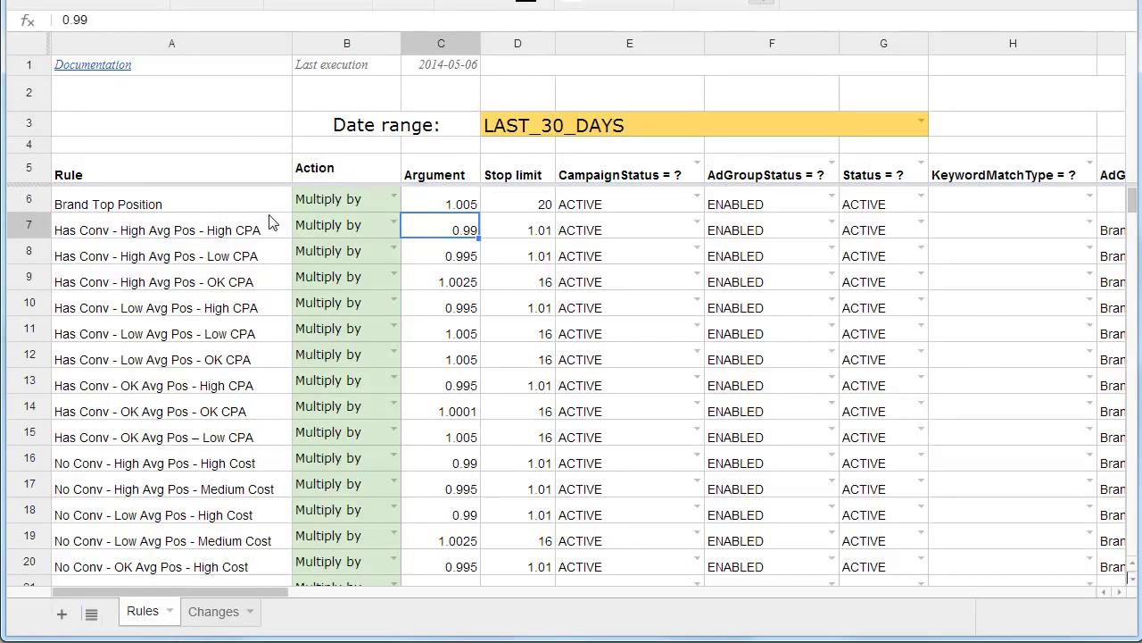
{"action": "left_click", "coordinate": [163, 209]}
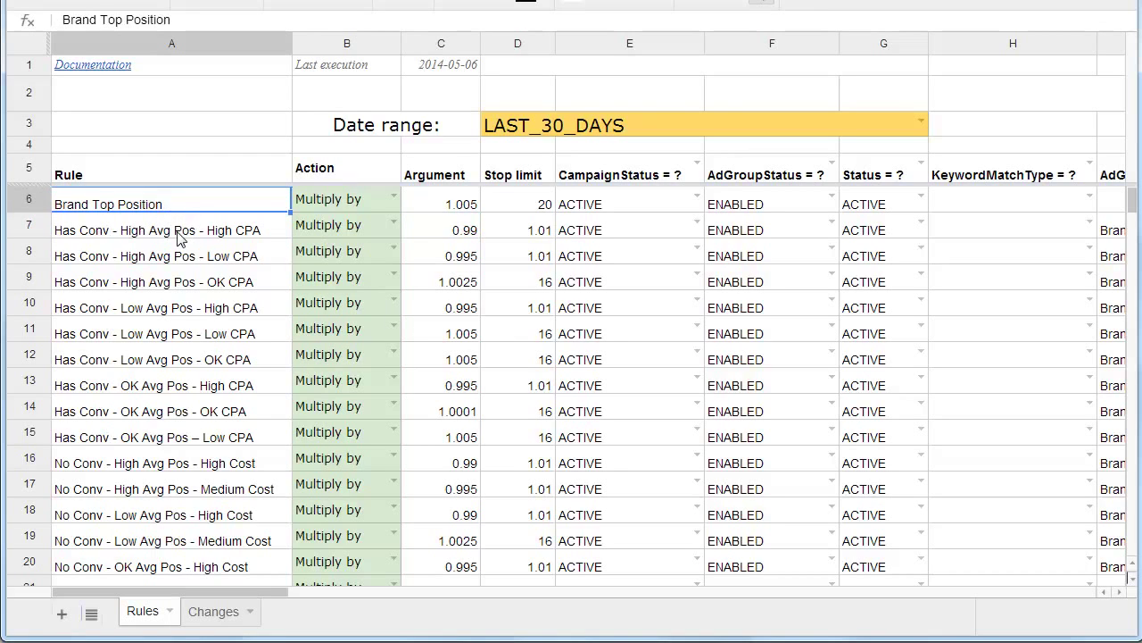
{"action": "left_click", "coordinate": [200, 237]}
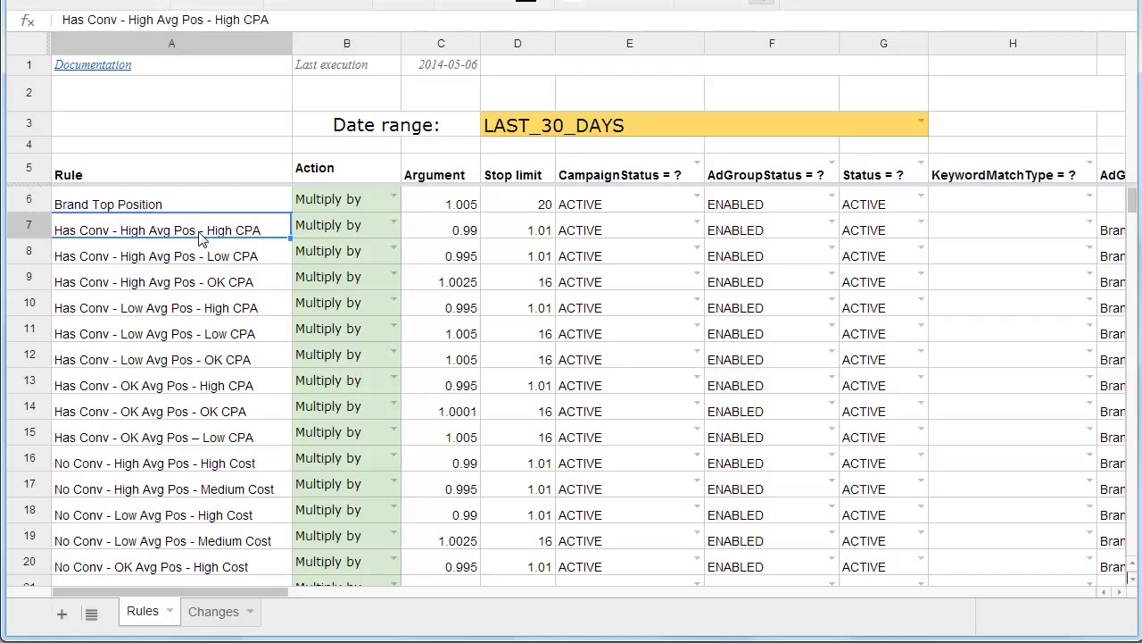
{"action": "left_click", "coordinate": [199, 213]}
{"action": "left_click", "coordinate": [211, 231]}
{"action": "left_click", "coordinate": [205, 205]}
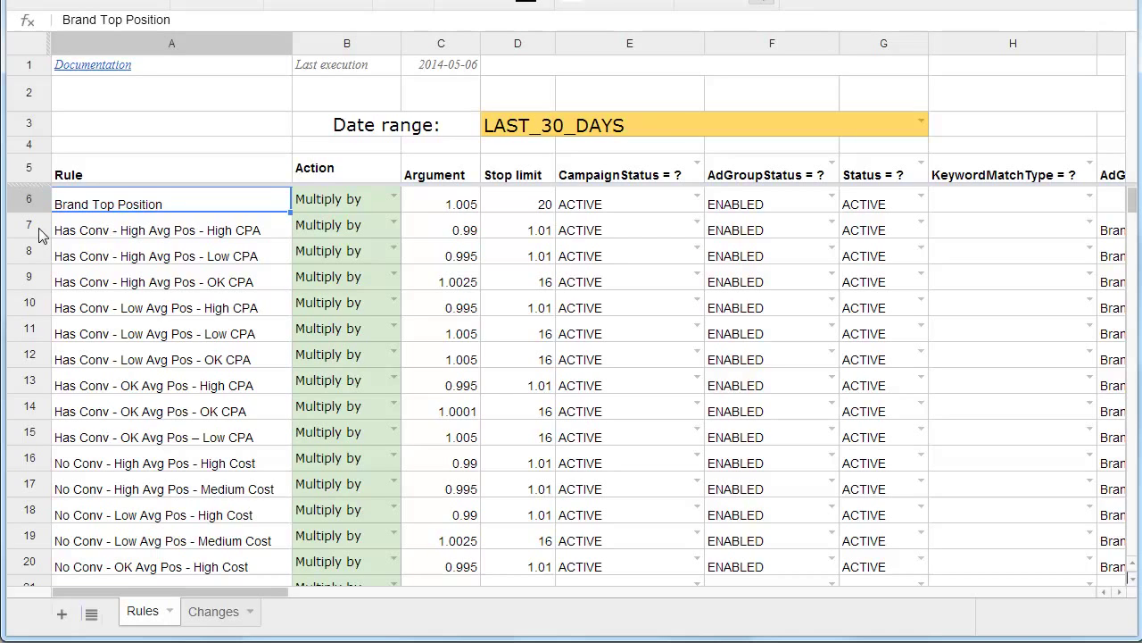
{"action": "left_click", "coordinate": [127, 238]}
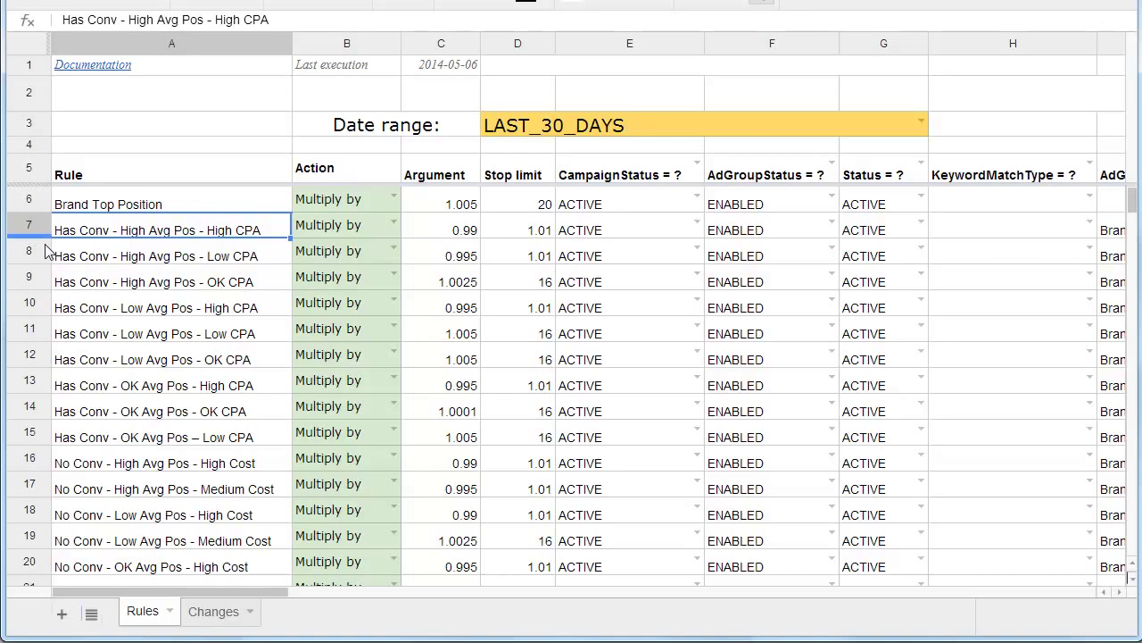
{"action": "left_click", "coordinate": [31, 227]}
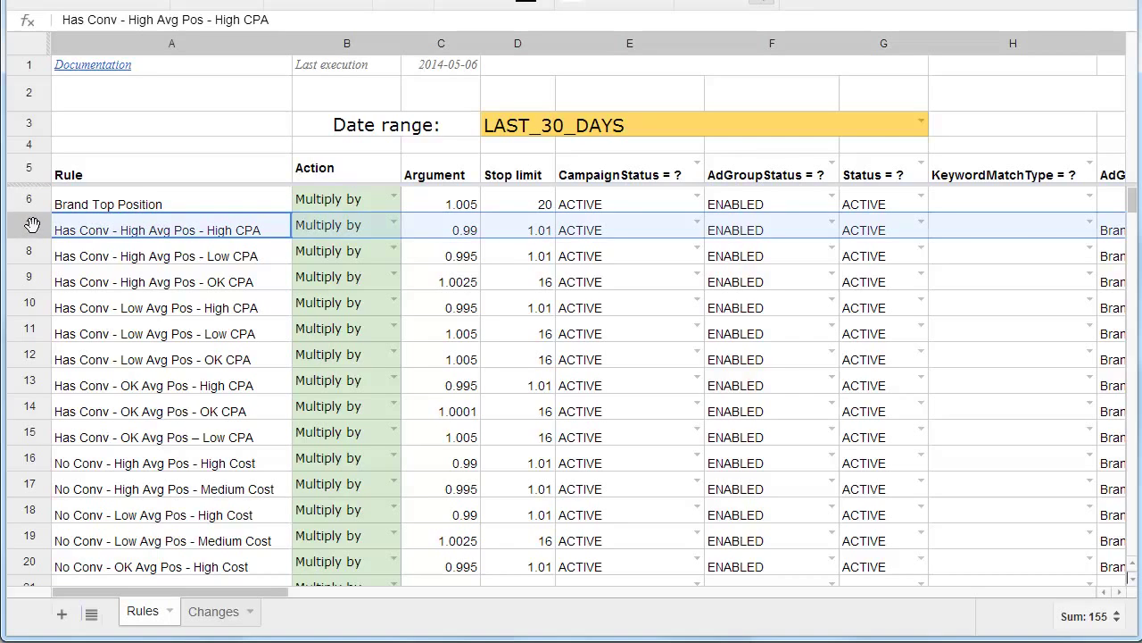
{"action": "left_click_drag", "start_coordinate": [32, 224], "coordinate": [28, 230]}
{"action": "left_click", "coordinate": [29, 253]}
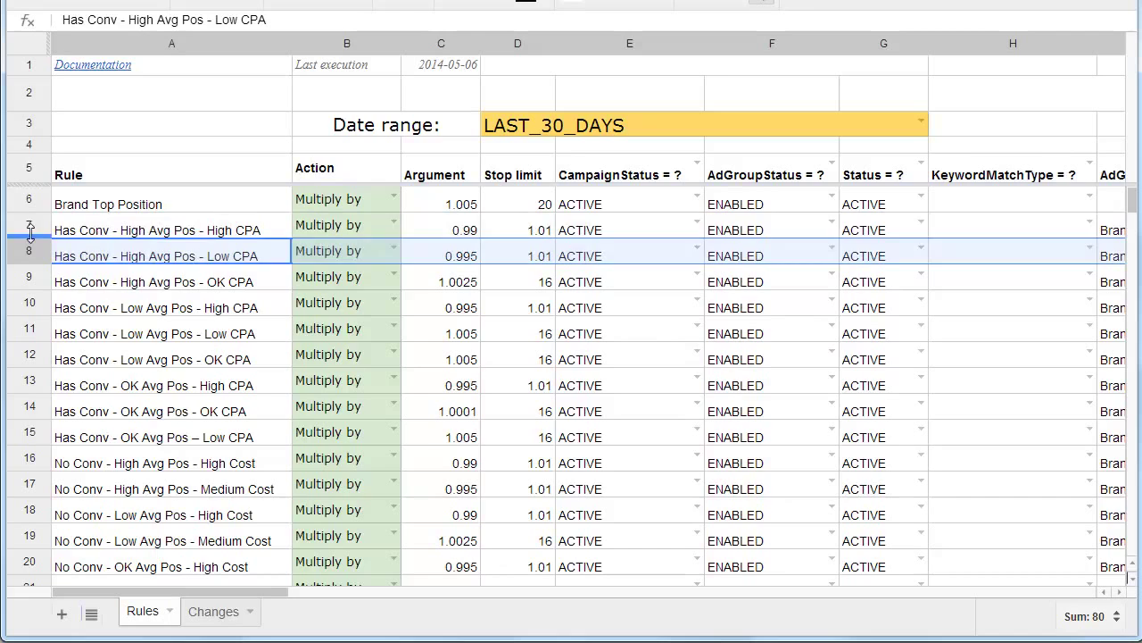
{"action": "left_click", "coordinate": [29, 229]}
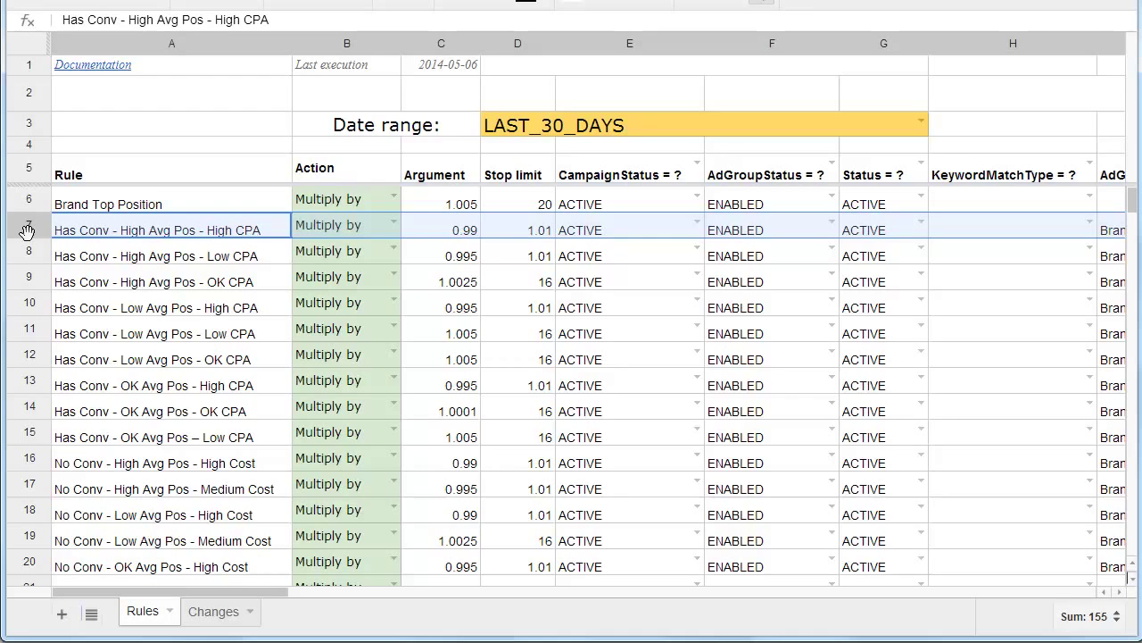
{"action": "mouse_move", "coordinate": [27, 231]}
{"action": "left_mouse_down"}
{"action": "mouse_move", "coordinate": [41, 258]}
{"action": "mouse_move", "coordinate": [23, 230]}
{"action": "mouse_move", "coordinate": [26, 253]}
{"action": "mouse_move", "coordinate": [27, 231]}
{"action": "mouse_move", "coordinate": [55, 279]}
{"action": "mouse_move", "coordinate": [36, 228]}
{"action": "mouse_move", "coordinate": [30, 434]}
{"action": "left_mouse_up"}
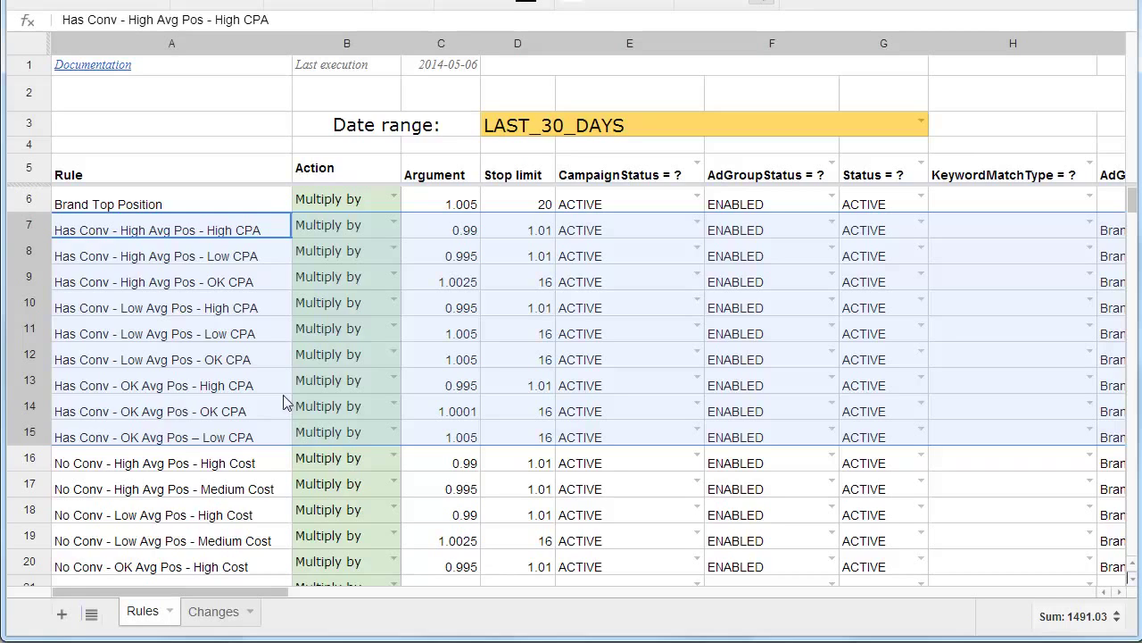
{"action": "left_click", "coordinate": [233, 236]}
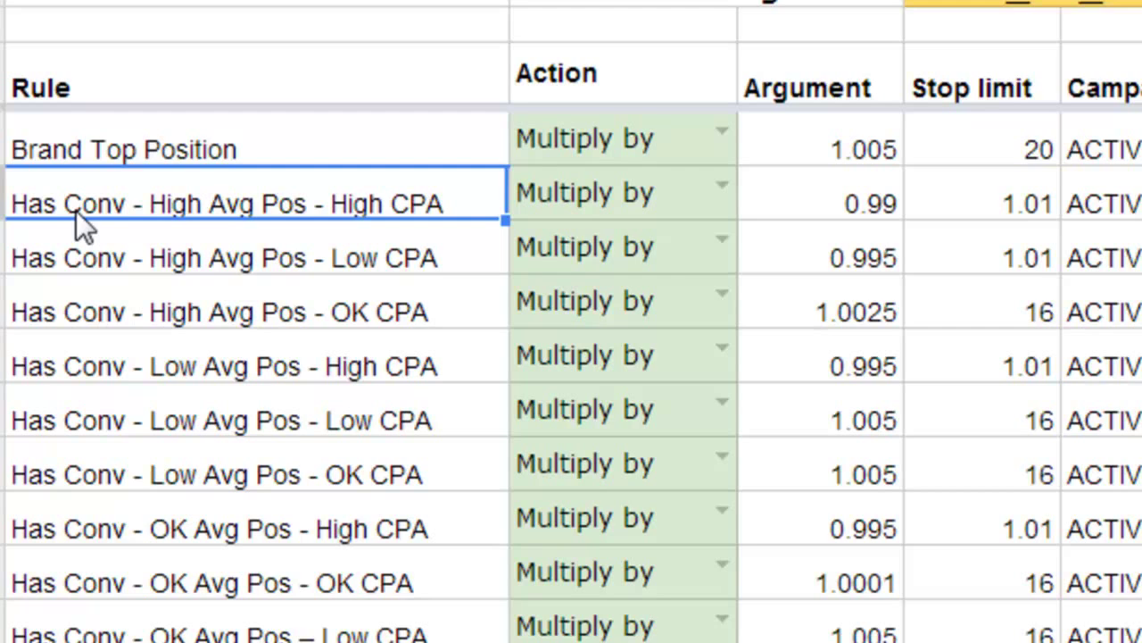
Set the High CPA rule to Multiply by with argument 0.95.
{"action": "left_click", "coordinate": [630, 207]}
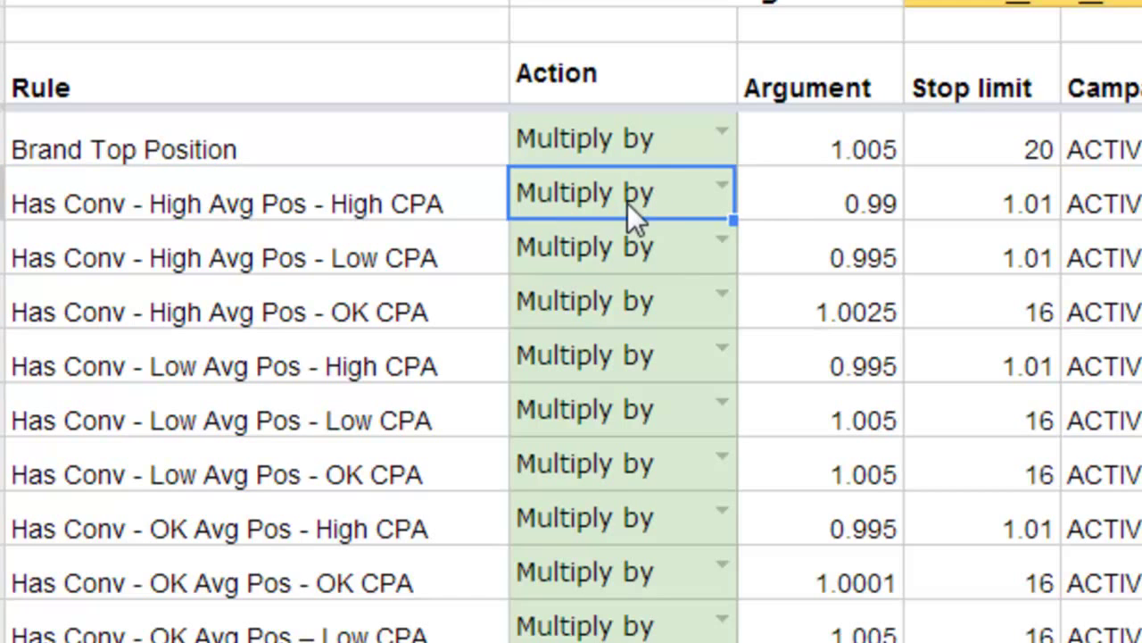
{"action": "left_click", "coordinate": [724, 187]}
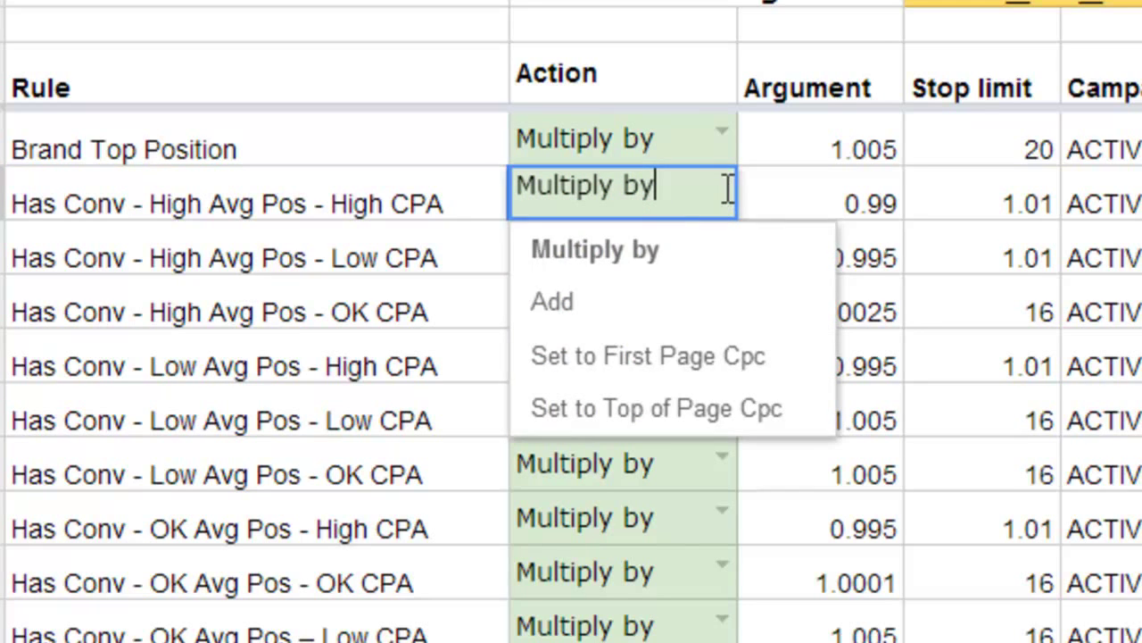
{"action": "left_click", "coordinate": [676, 249]}
{"action": "left_click", "coordinate": [844, 212]}
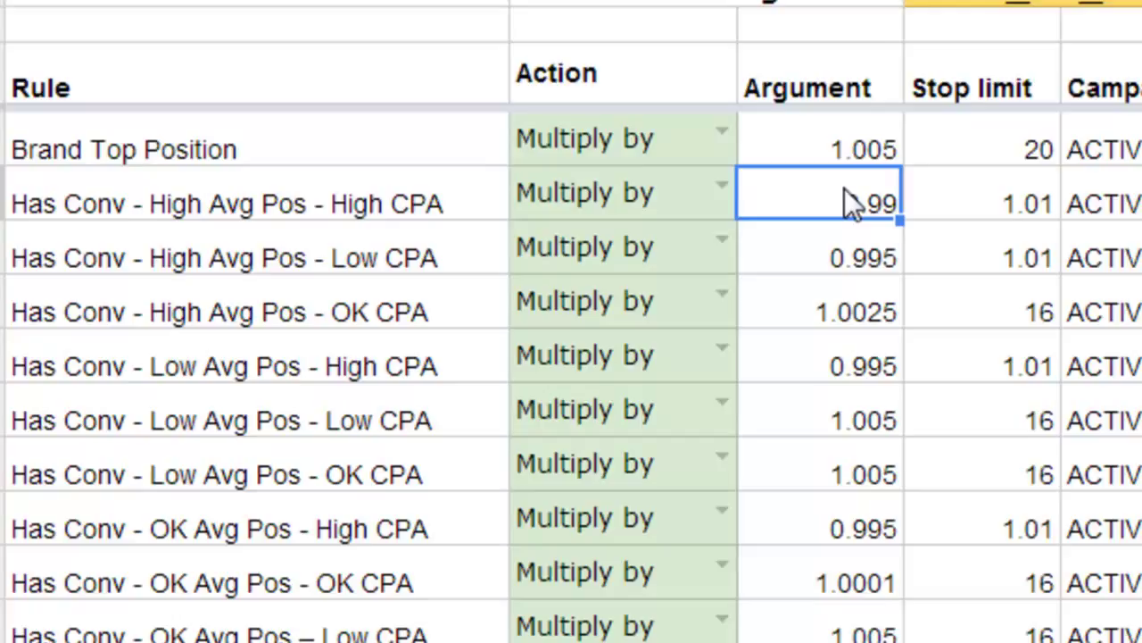
{"action": "type", "text": "0.95"}
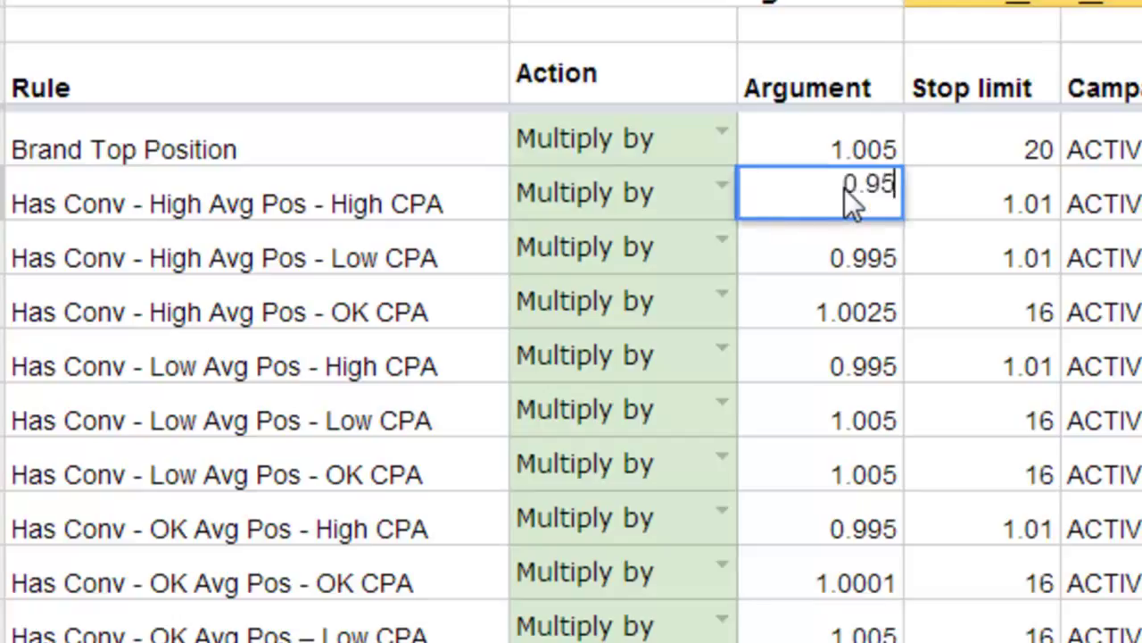
{"action": "key", "text": "Return"}
Compare the rule's new 0.95 argument with its 1.01 Stop limit.
{"action": "left_click", "coordinate": [858, 200]}
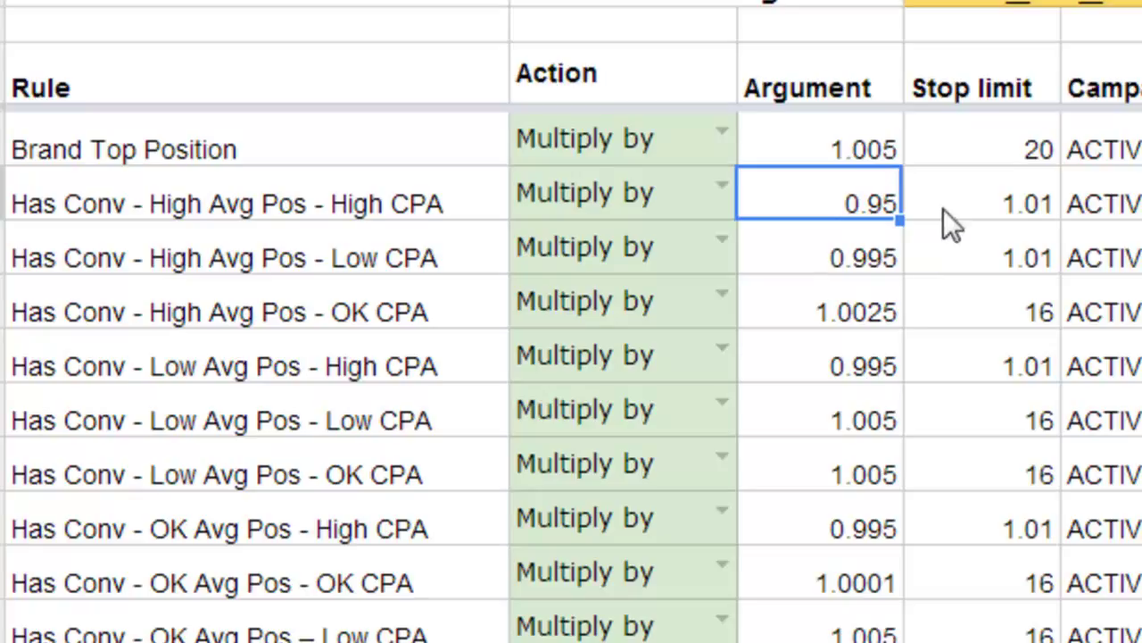
{"action": "left_click", "coordinate": [1031, 214]}
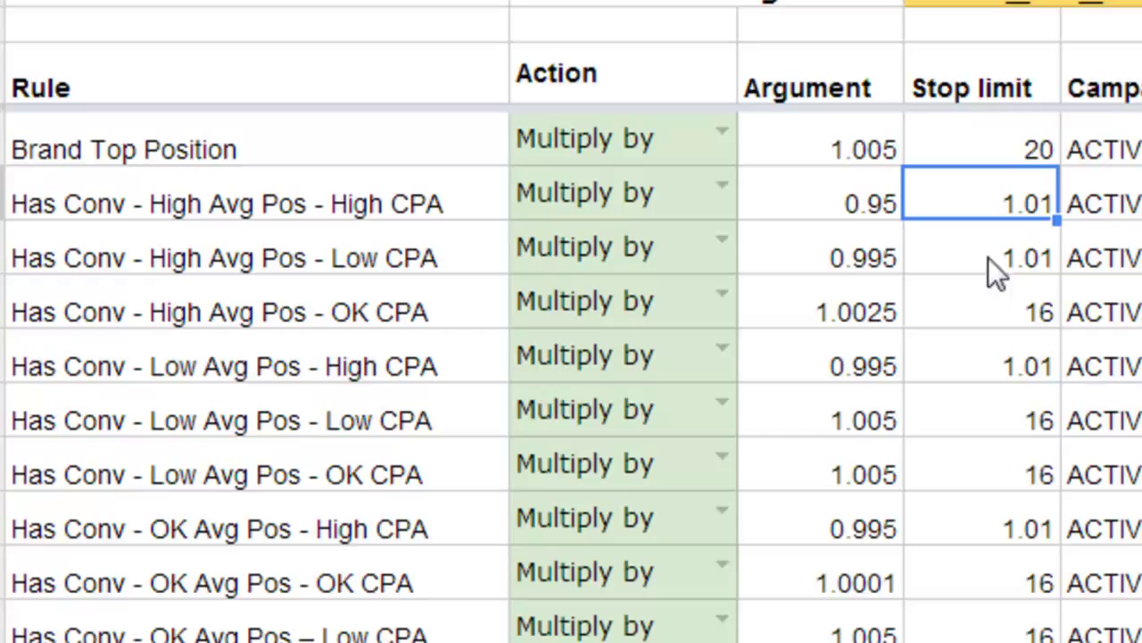
{"action": "left_click", "coordinate": [872, 200]}
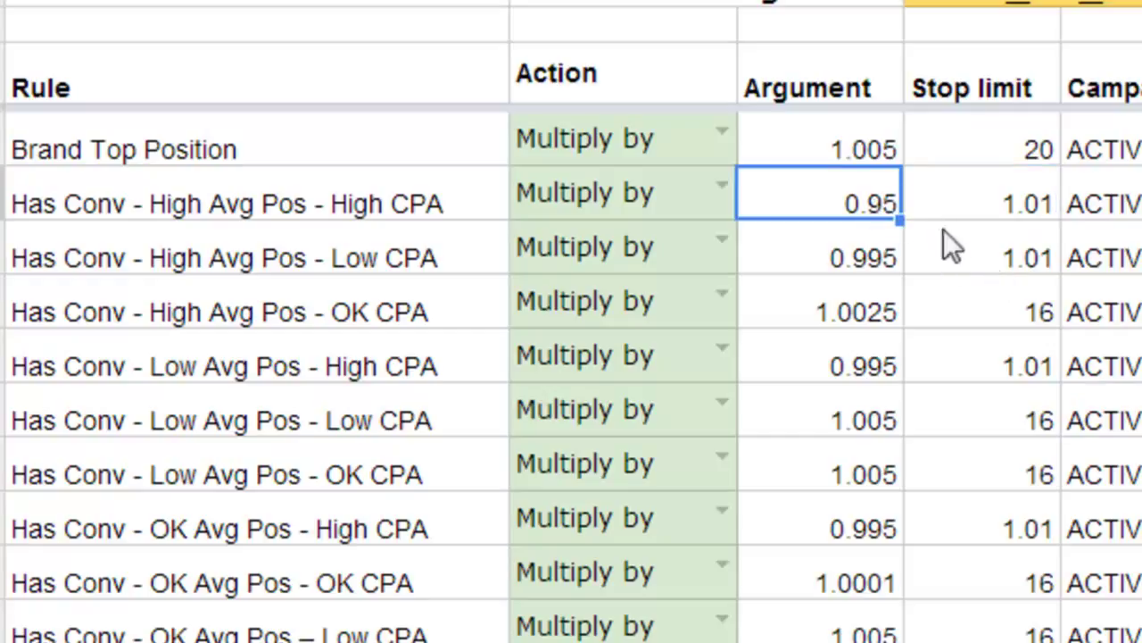
{"action": "left_click", "coordinate": [981, 202]}
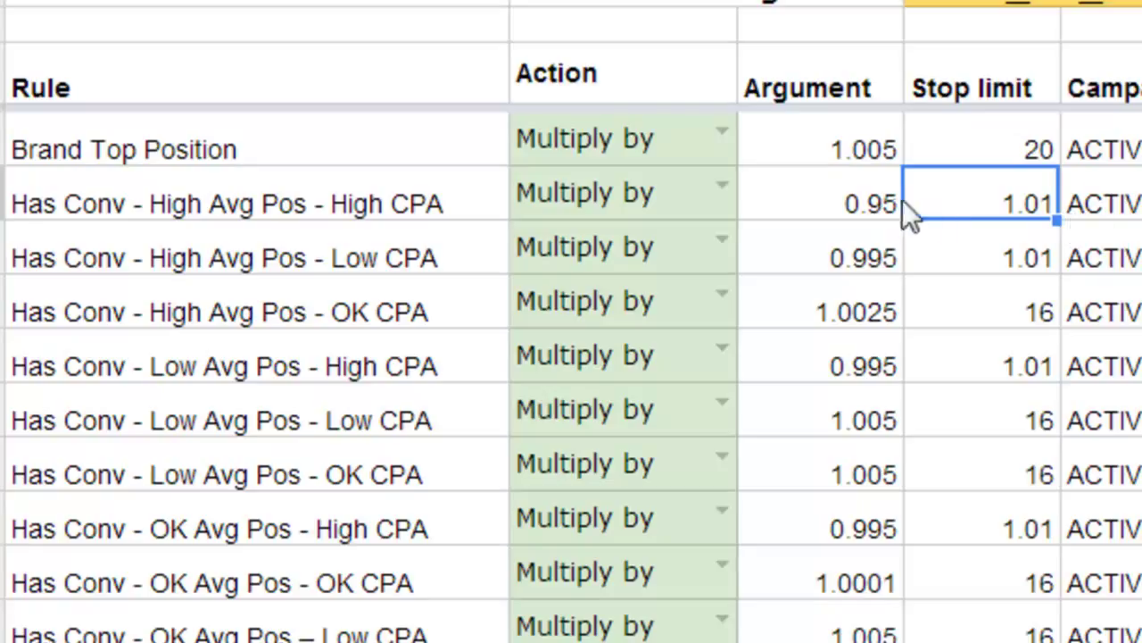
{"action": "left_click", "coordinate": [873, 205]}
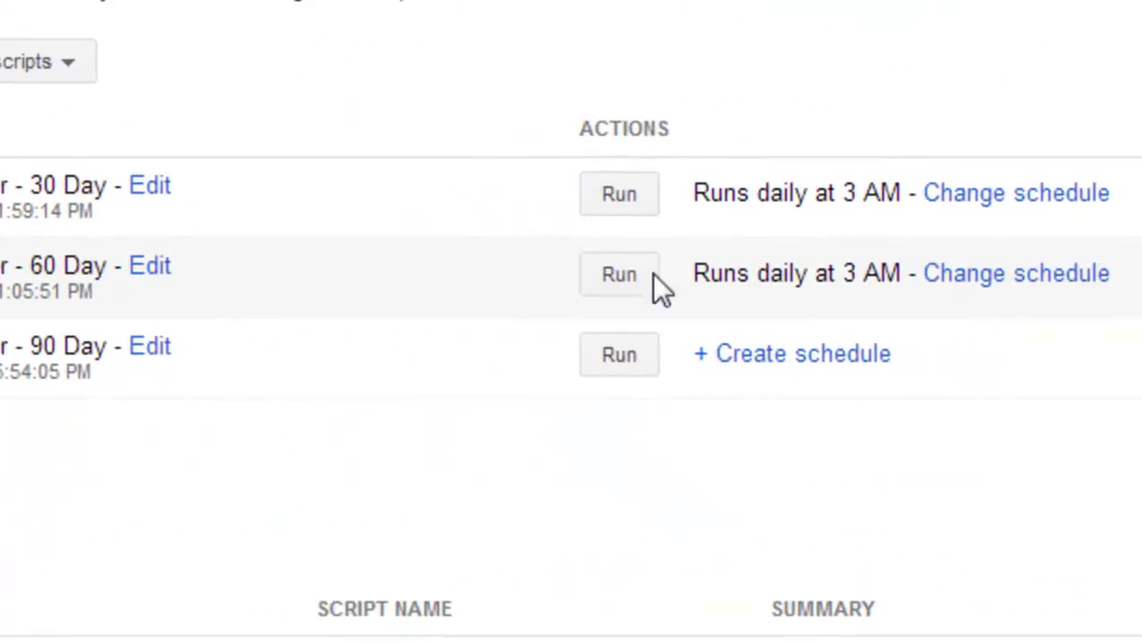
Check the 60 Day script's schedule frequencies, keep Daily, and cancel without saving.
{"action": "left_click", "coordinate": [1018, 277]}
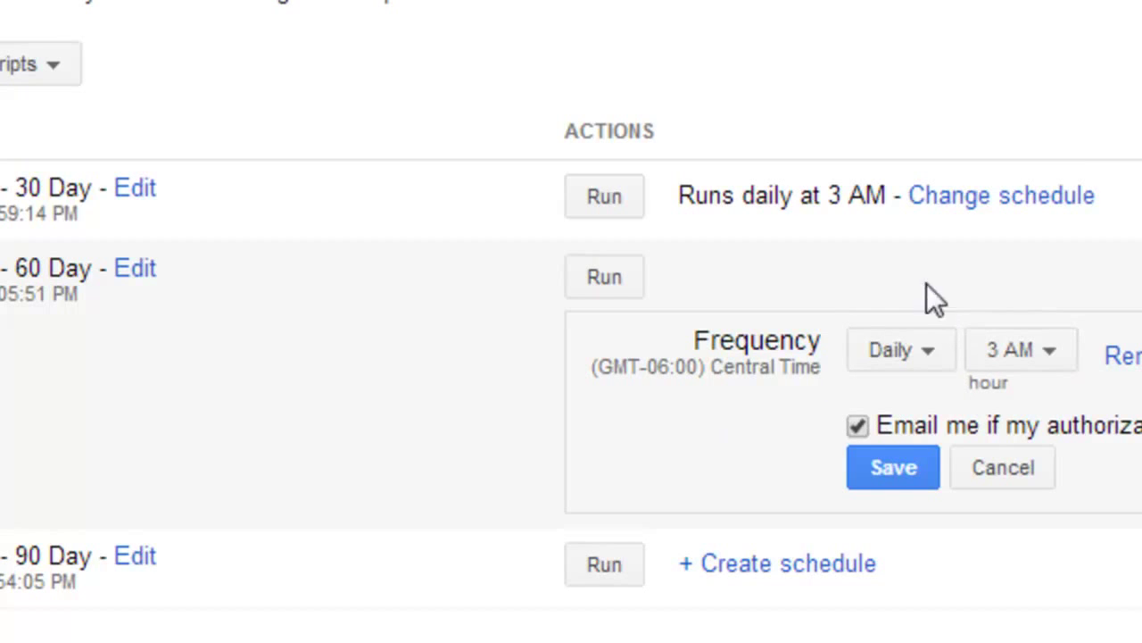
{"action": "left_click", "coordinate": [898, 351]}
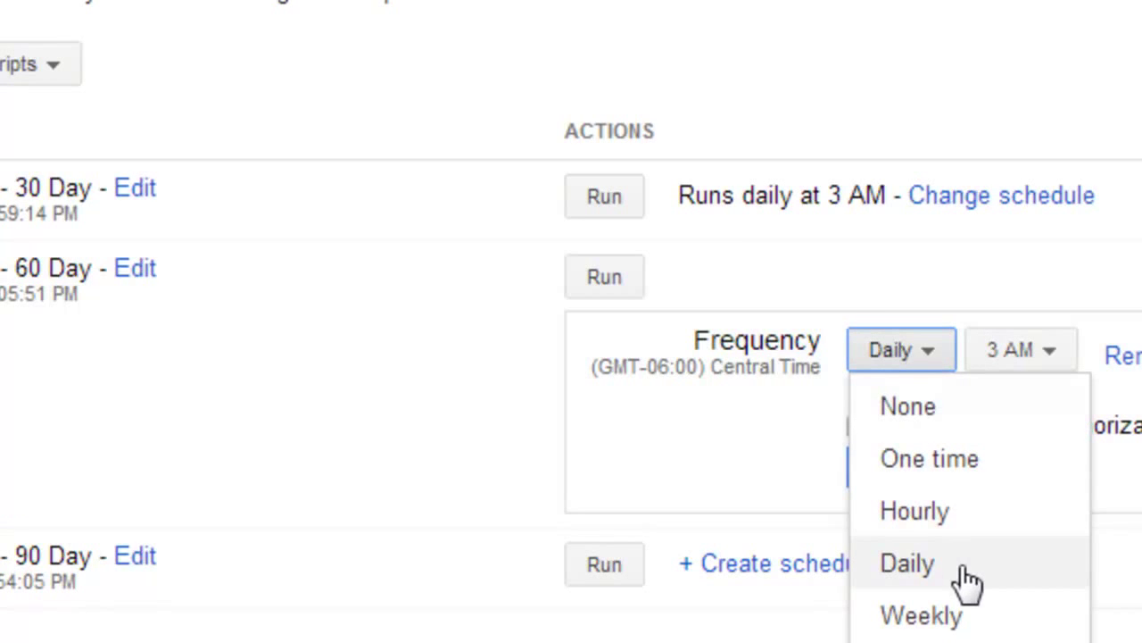
{"action": "left_click", "coordinate": [1107, 303]}
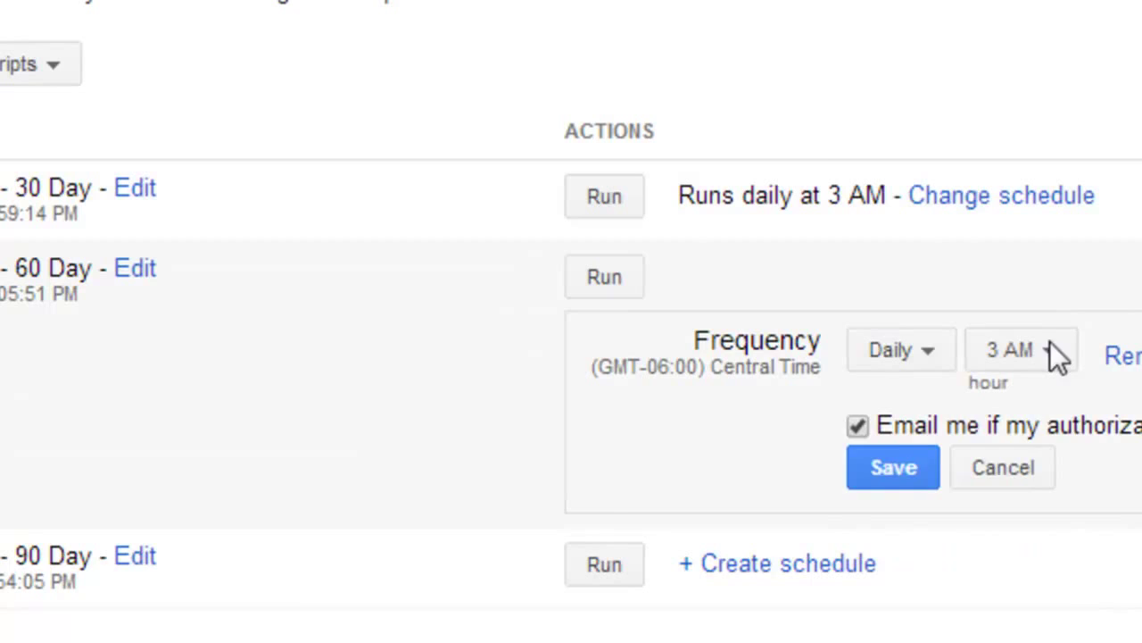
{"action": "left_click", "coordinate": [1035, 462]}
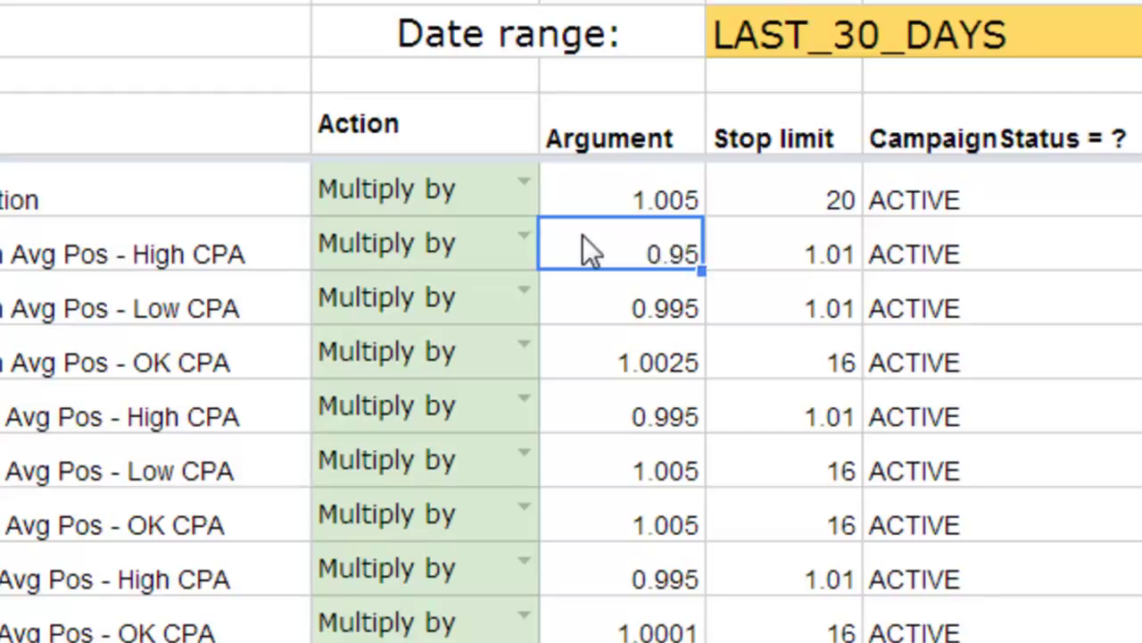
Change the second rule's argument back to 0.99 and review its status values.
{"action": "type", "text": "0.99"}
{"action": "key", "text": "Return"}
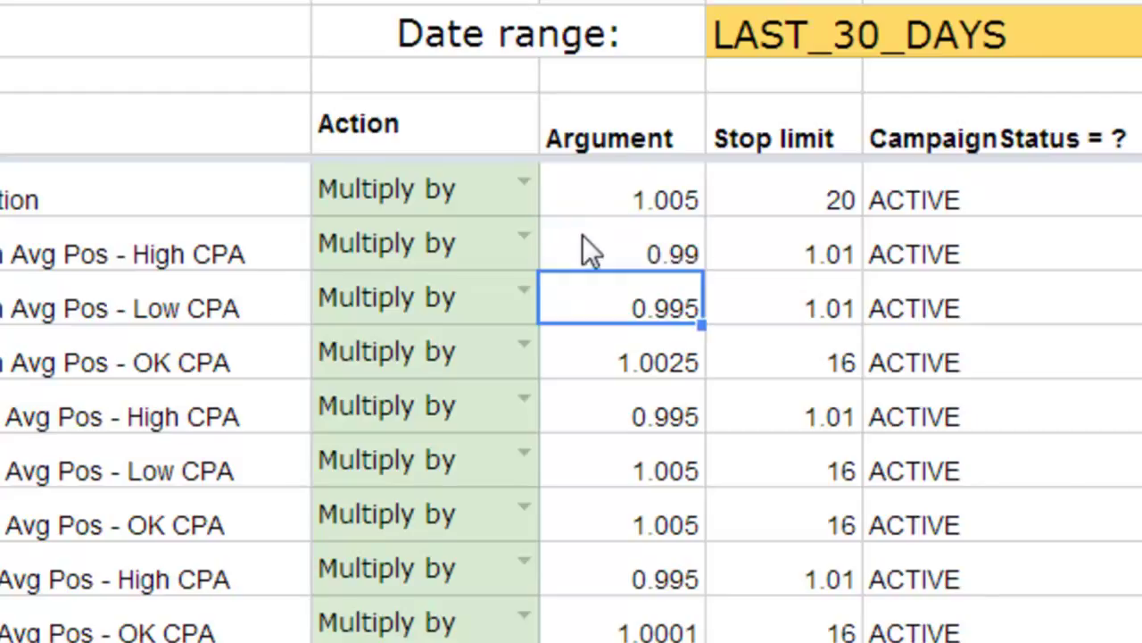
{"action": "left_click", "coordinate": [1061, 275]}
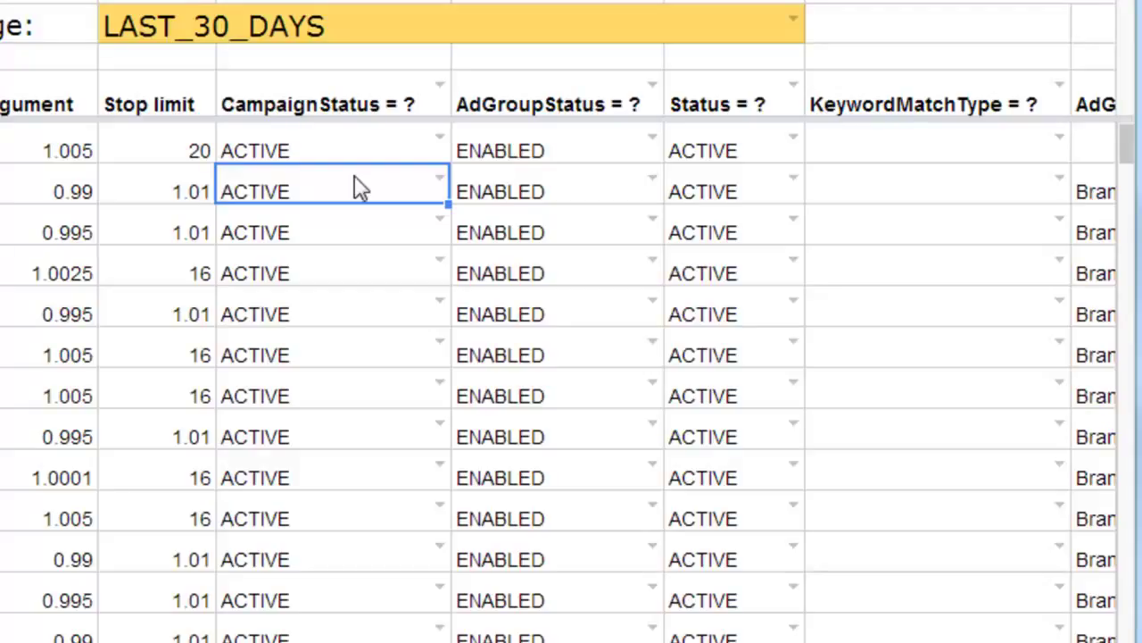
{"action": "left_click", "coordinate": [554, 194]}
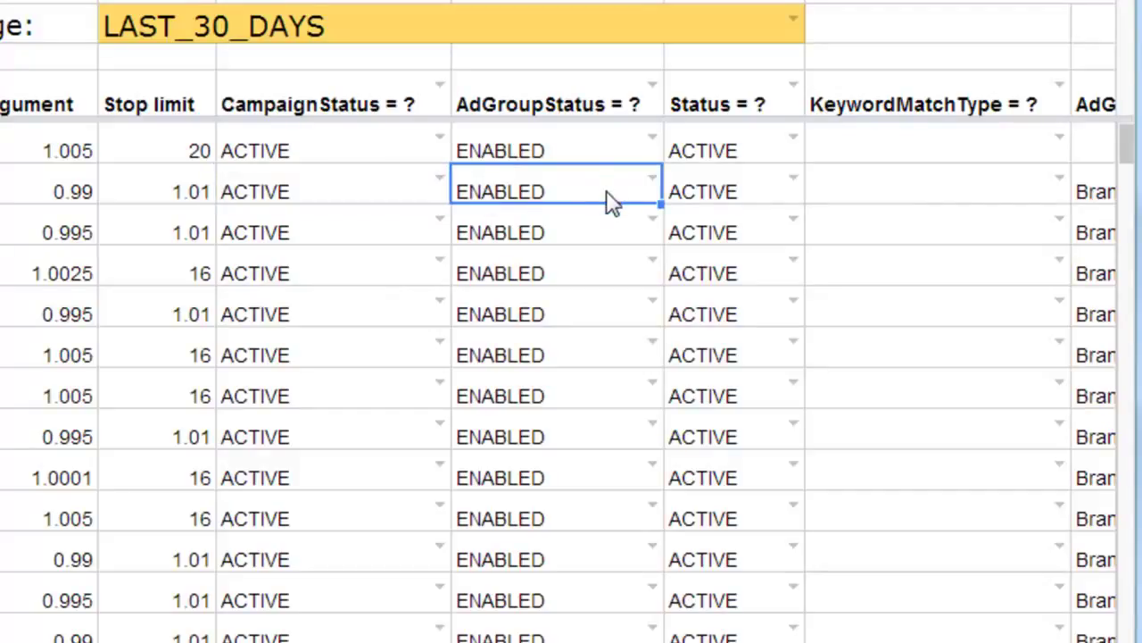
{"action": "left_click", "coordinate": [709, 201]}
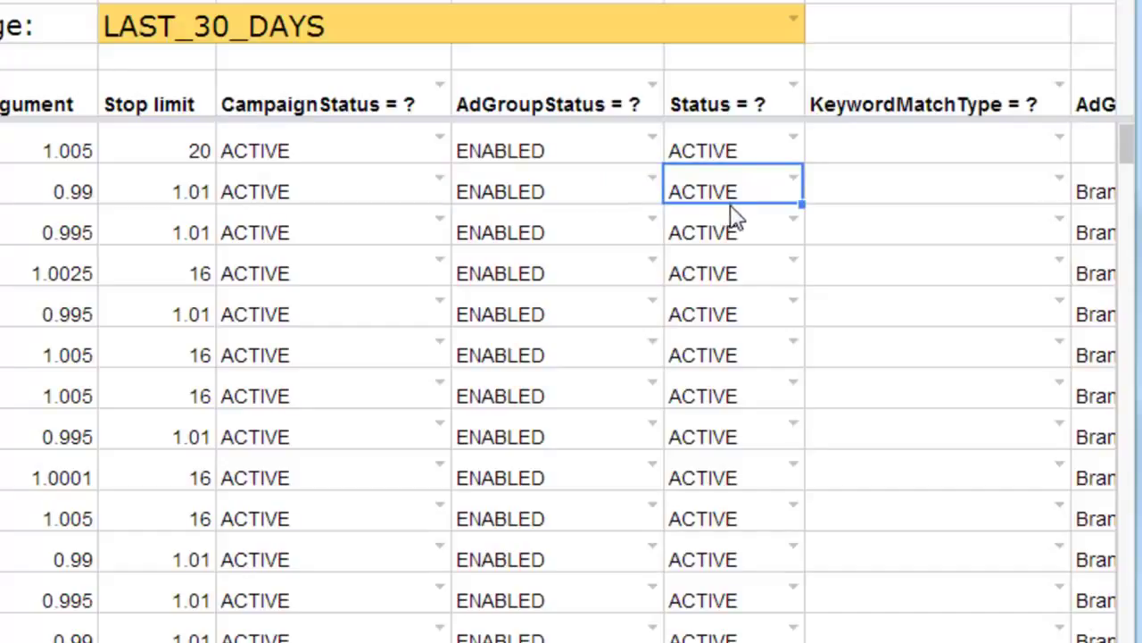
Select the rule's CampaignStatus, AdGroupStatus and Status conditions across the row.
{"action": "left_click", "coordinate": [411, 200]}
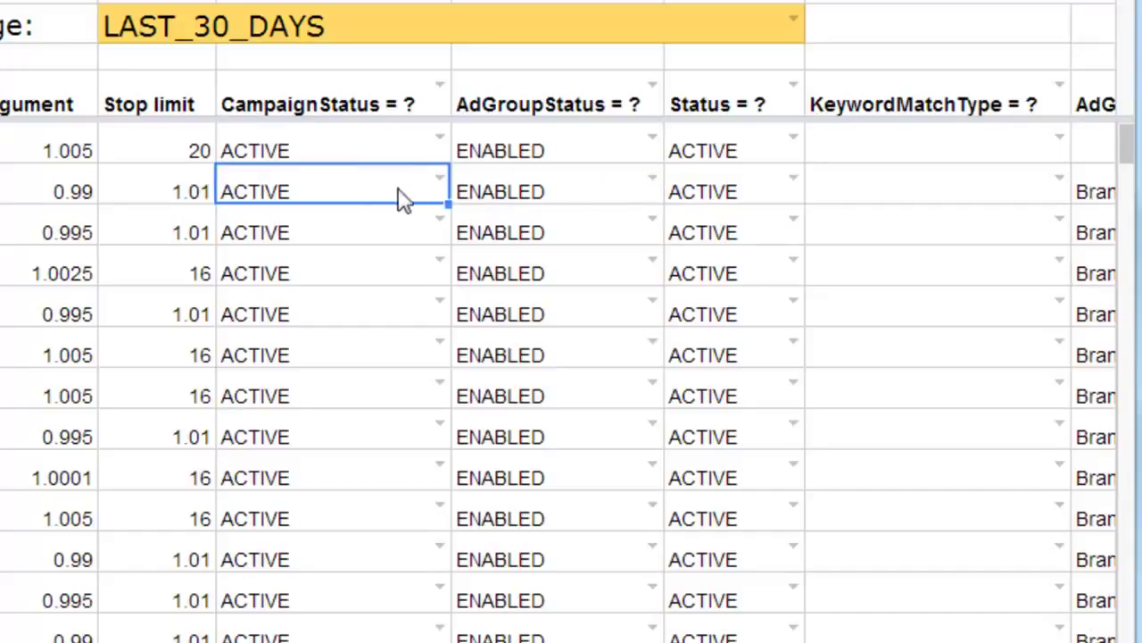
{"action": "left_click", "coordinate": [536, 207], "text": "shift"}
{"action": "left_click", "coordinate": [671, 207], "text": "shift"}
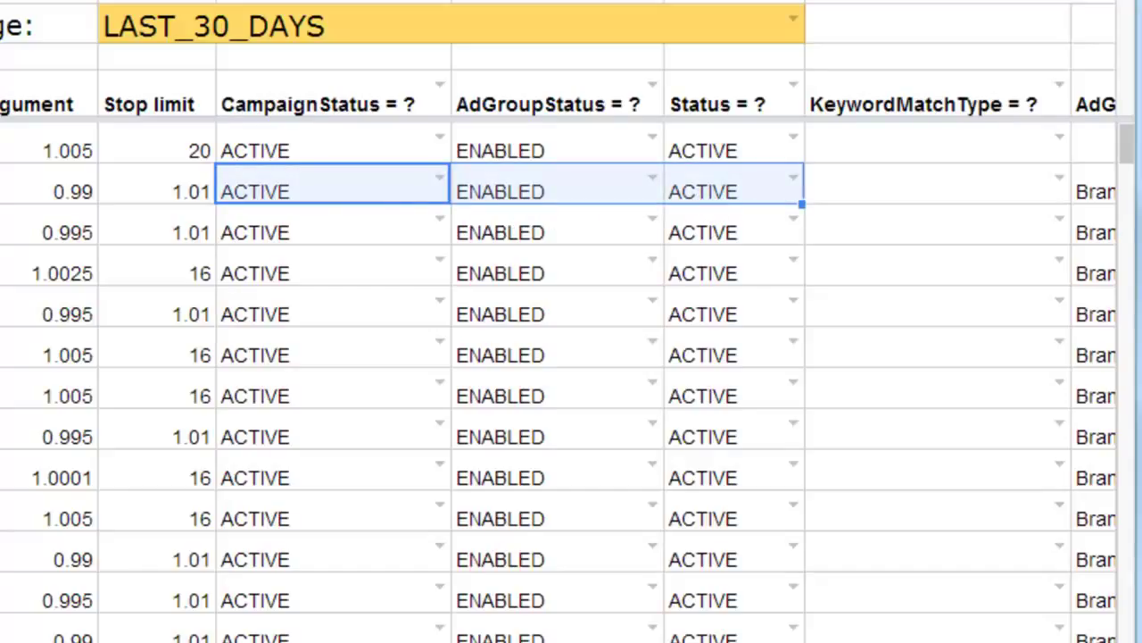
{"action": "scroll", "coordinate": [571, 357], "scroll_direction": "right", "scroll_amount": 5}
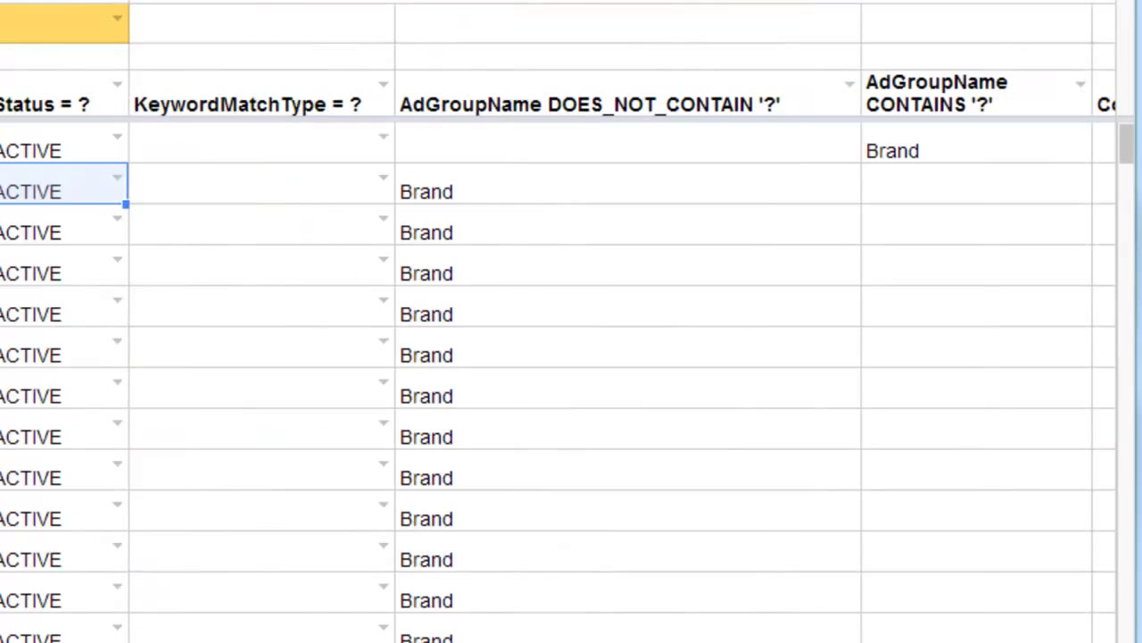
{"action": "scroll", "coordinate": [571, 357], "scroll_direction": "left", "scroll_amount": 4}
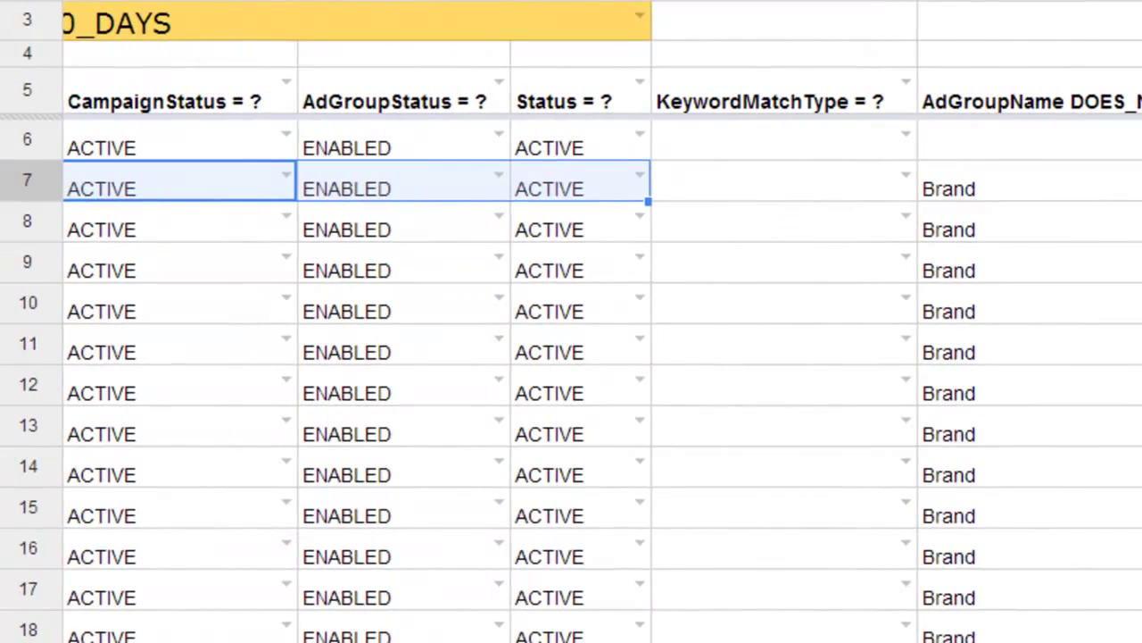
{"action": "scroll", "coordinate": [571, 357], "scroll_direction": "right", "scroll_amount": 2}
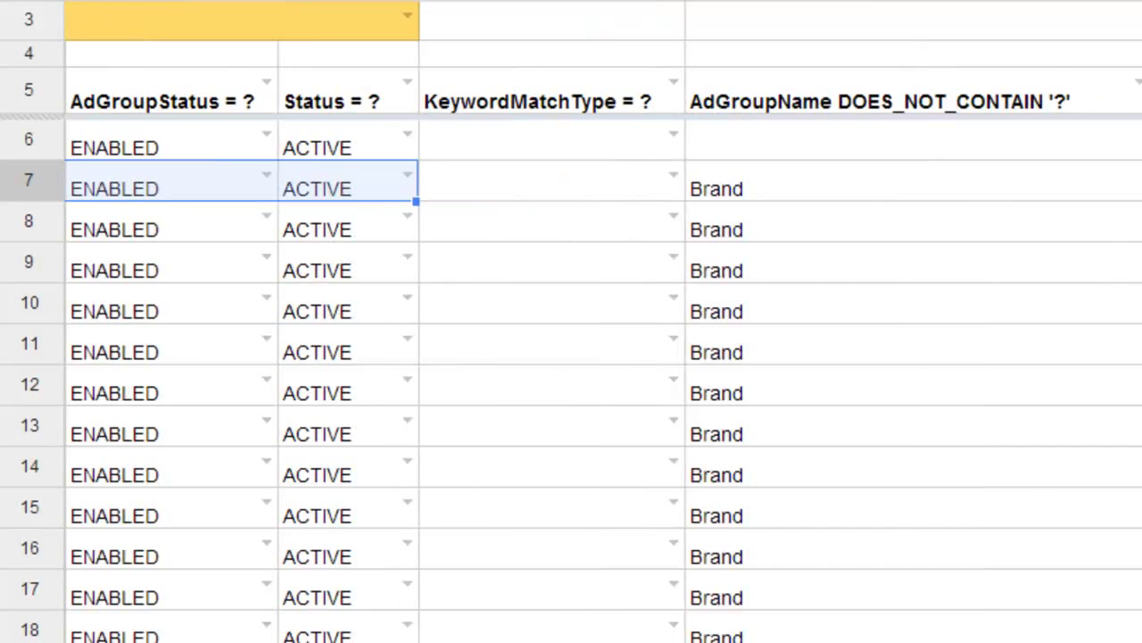
{"action": "left_click", "coordinate": [153, 191]}
{"action": "left_click", "coordinate": [284, 186]}
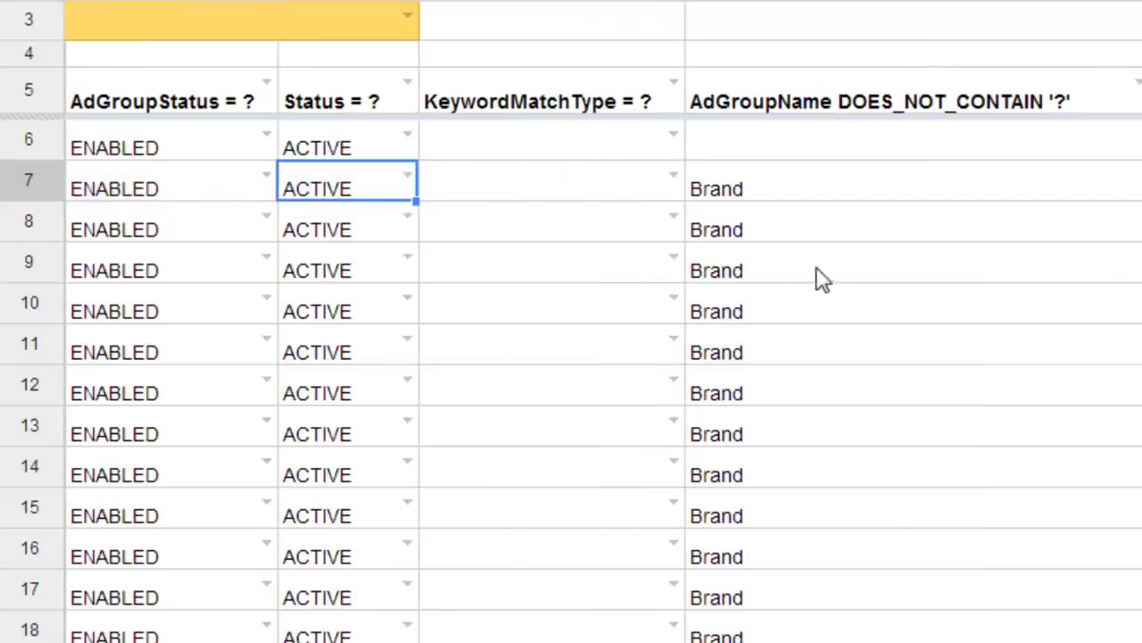
Check KeywordMatchType options for row 7, leaving it blank, and review the Brand conditions.
{"action": "left_click", "coordinate": [612, 189]}
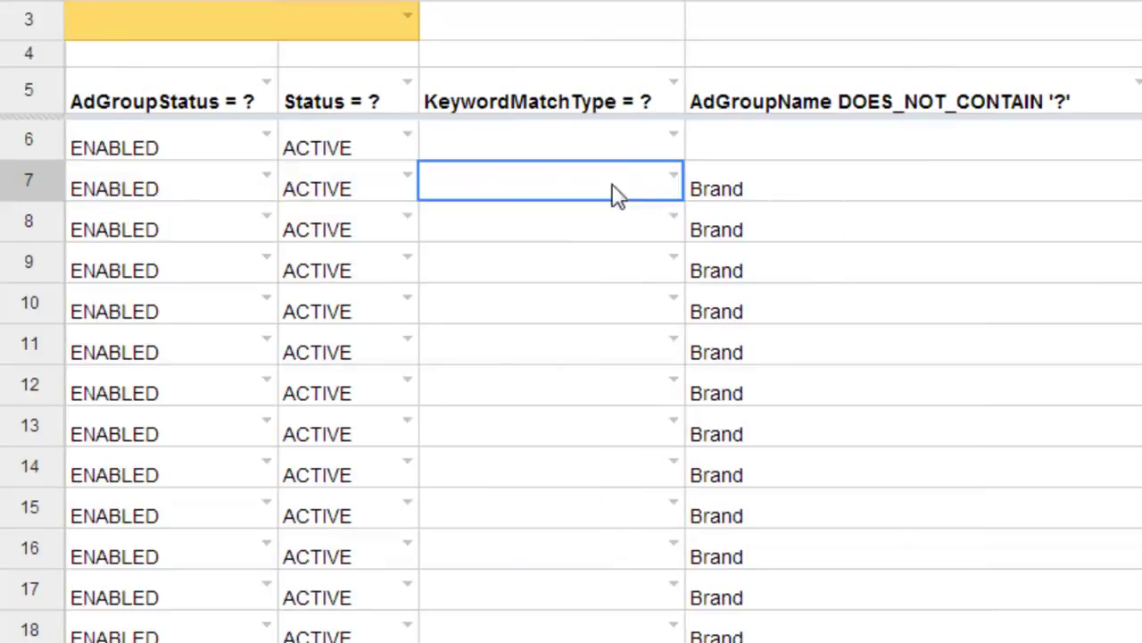
{"action": "left_click", "coordinate": [675, 181]}
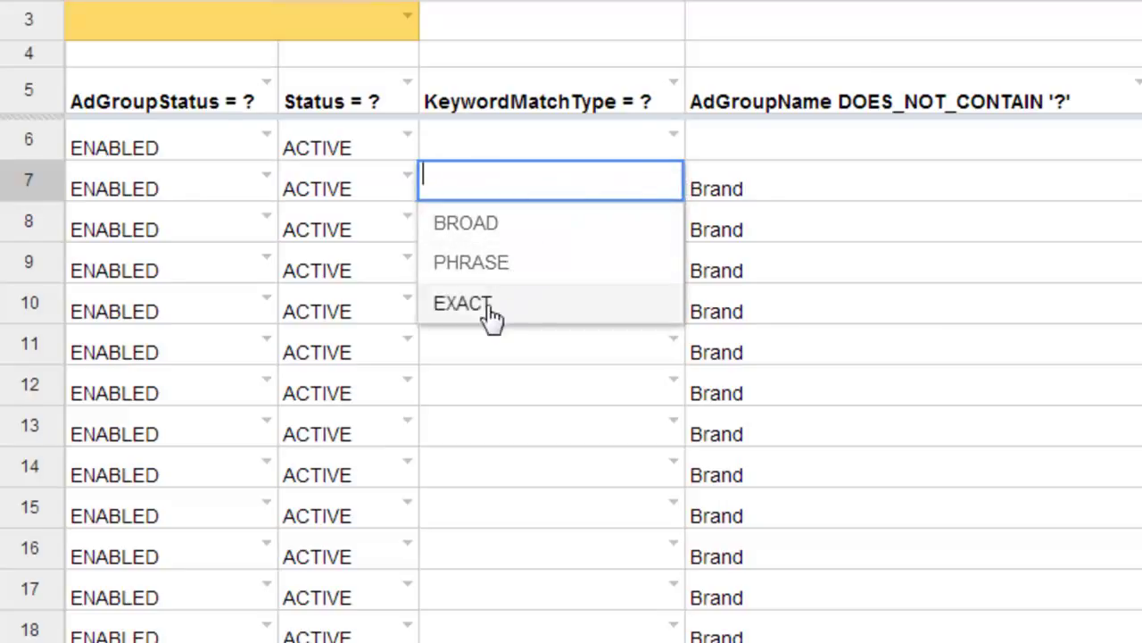
{"action": "left_click", "coordinate": [795, 197]}
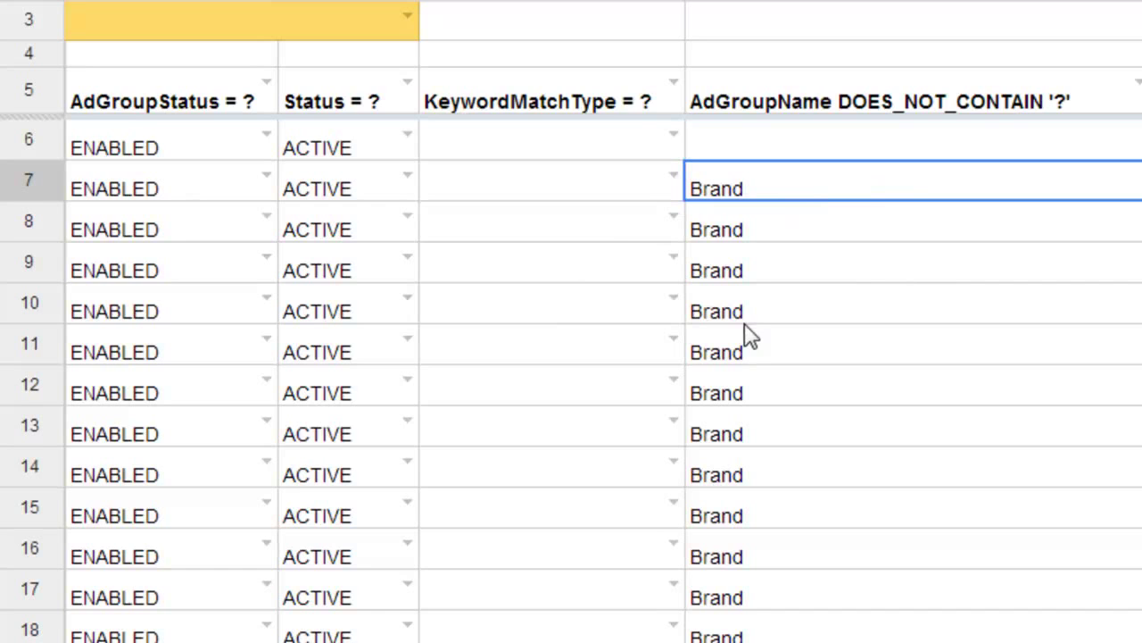
{"action": "scroll", "coordinate": [571, 357], "scroll_direction": "right", "scroll_amount": 6}
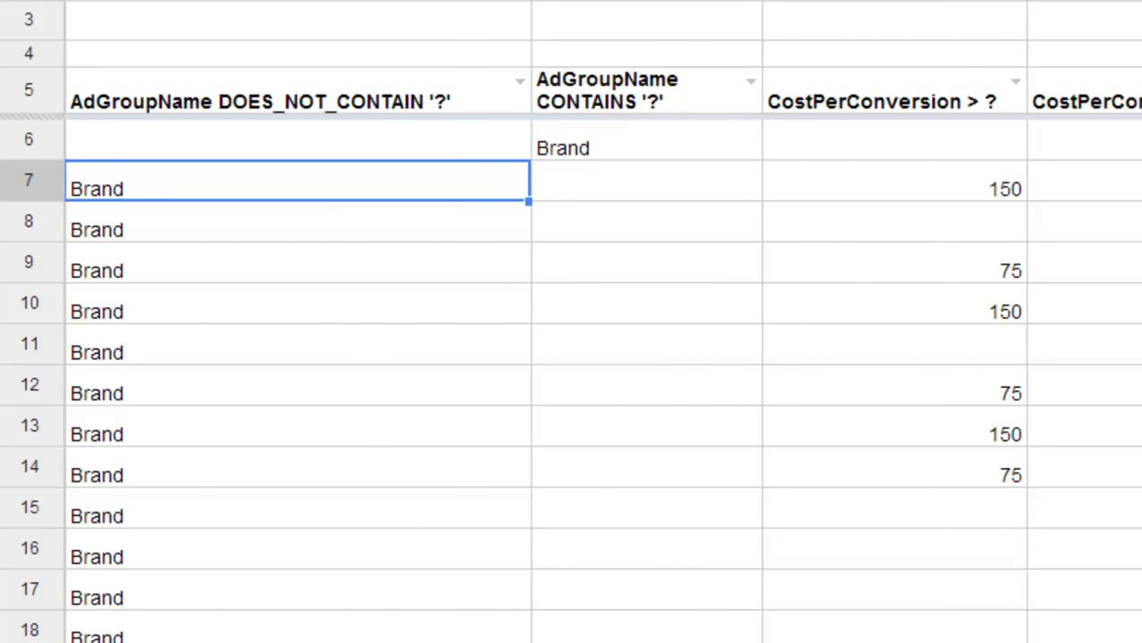
{"action": "scroll", "coordinate": [571, 357], "scroll_direction": "left", "scroll_amount": 6}
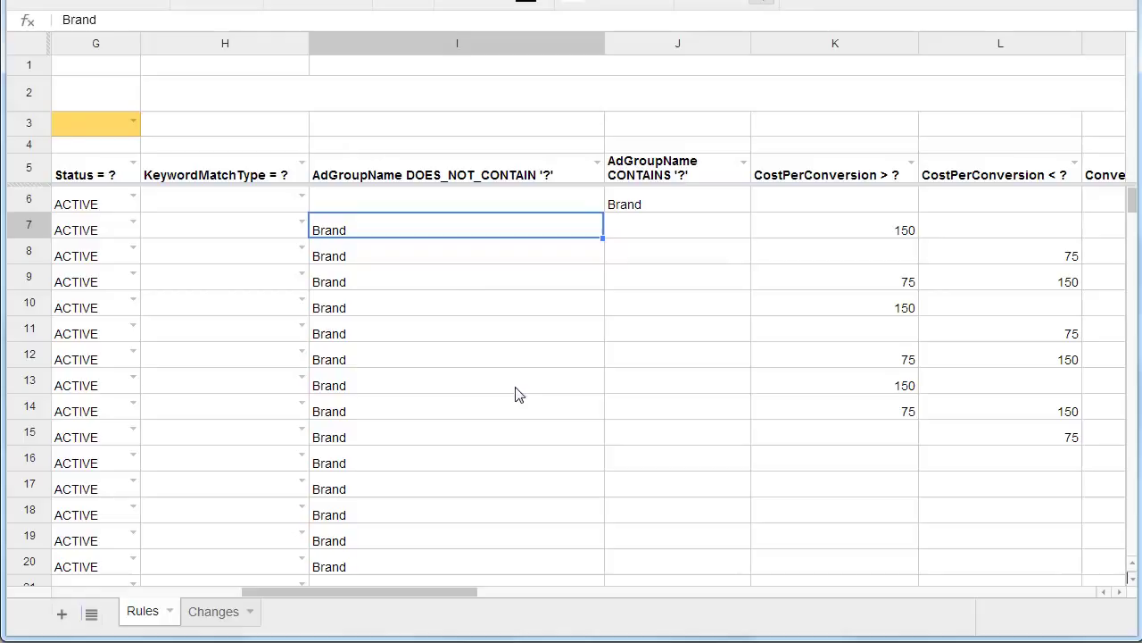
{"action": "left_click", "coordinate": [582, 256]}
{"action": "left_click", "coordinate": [567, 235]}
Insert a column left of AdGroupName CONTAINS and give it the header Impressions > ?
{"action": "left_click", "coordinate": [648, 44]}
{"action": "right_click", "coordinate": [649, 47]}
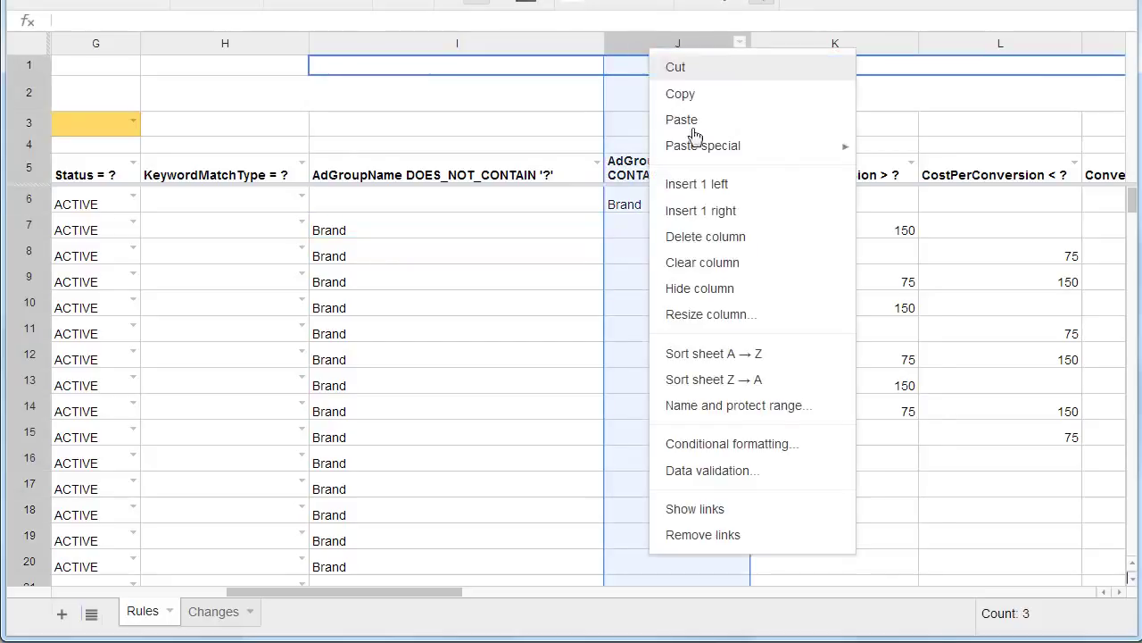
{"action": "left_click", "coordinate": [705, 189]}
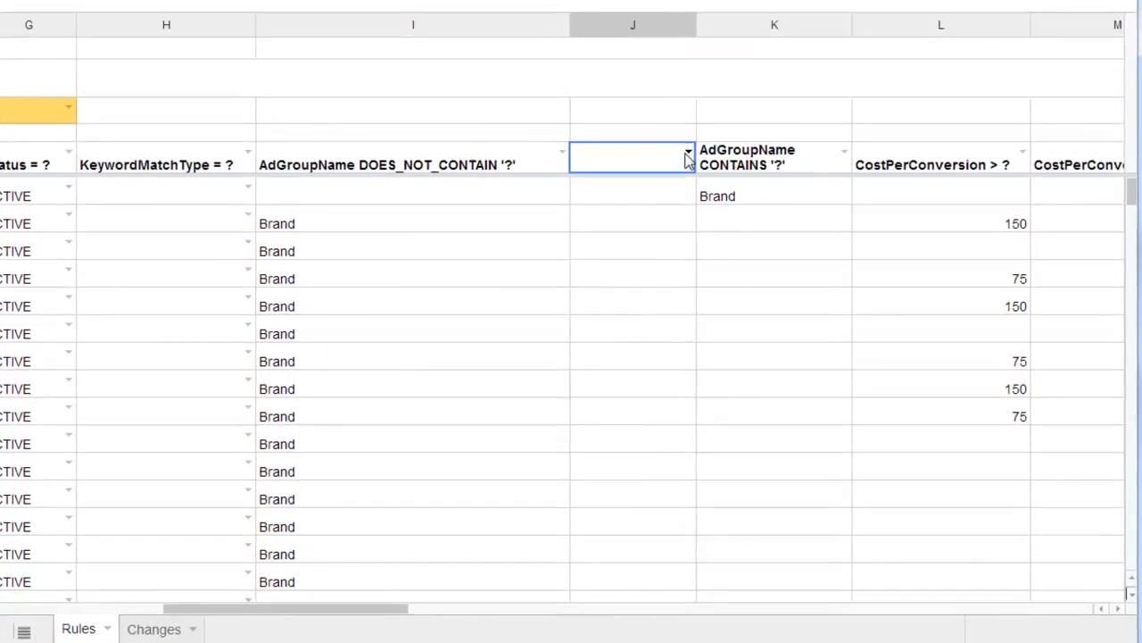
{"action": "left_click", "coordinate": [688, 156]}
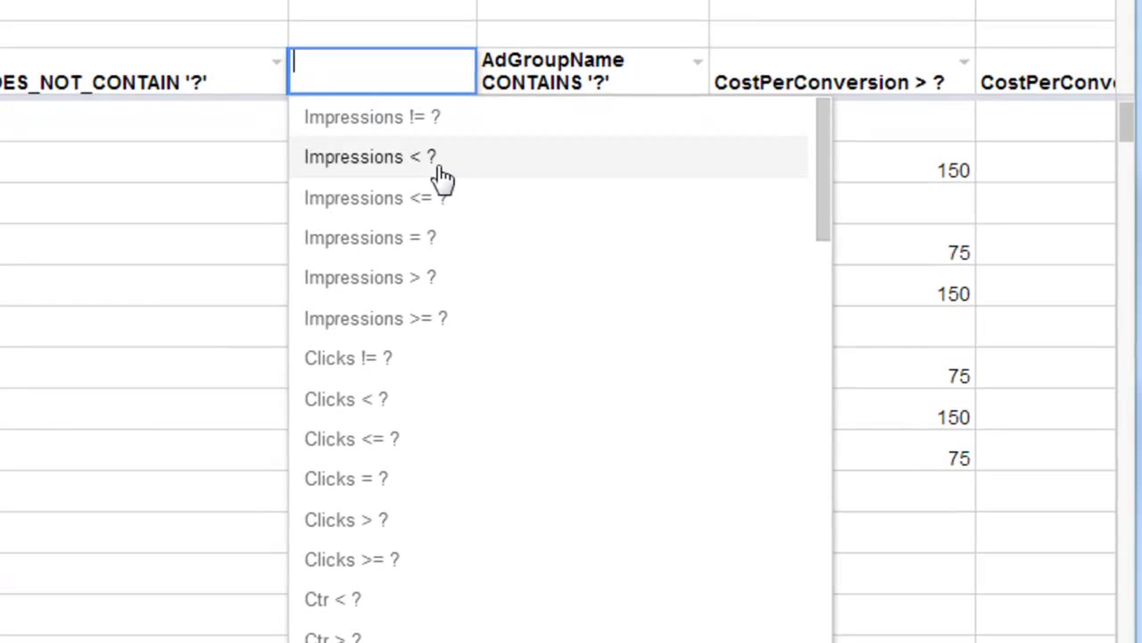
{"action": "mouse_move", "coordinate": [819, 168]}
{"action": "left_mouse_down"}
{"action": "mouse_move", "coordinate": [794, 490]}
{"action": "mouse_move", "coordinate": [799, 642]}
{"action": "mouse_move", "coordinate": [831, 375]}
{"action": "mouse_move", "coordinate": [815, 151]}
{"action": "left_mouse_up"}
{"action": "left_click", "coordinate": [447, 279]}
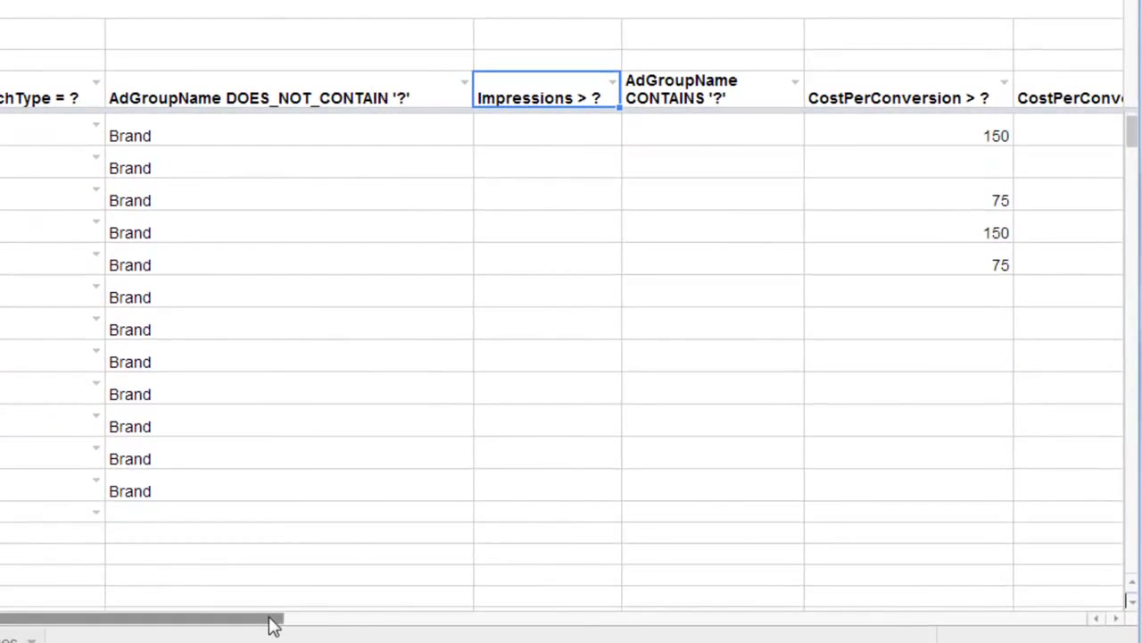
{"action": "left_click_drag", "start_coordinate": [273, 619], "coordinate": [18, 637]}
Add an 'Impressions Rule' row in row 22 with an Impressions > ? value of 1.
{"action": "left_click", "coordinate": [125, 512]}
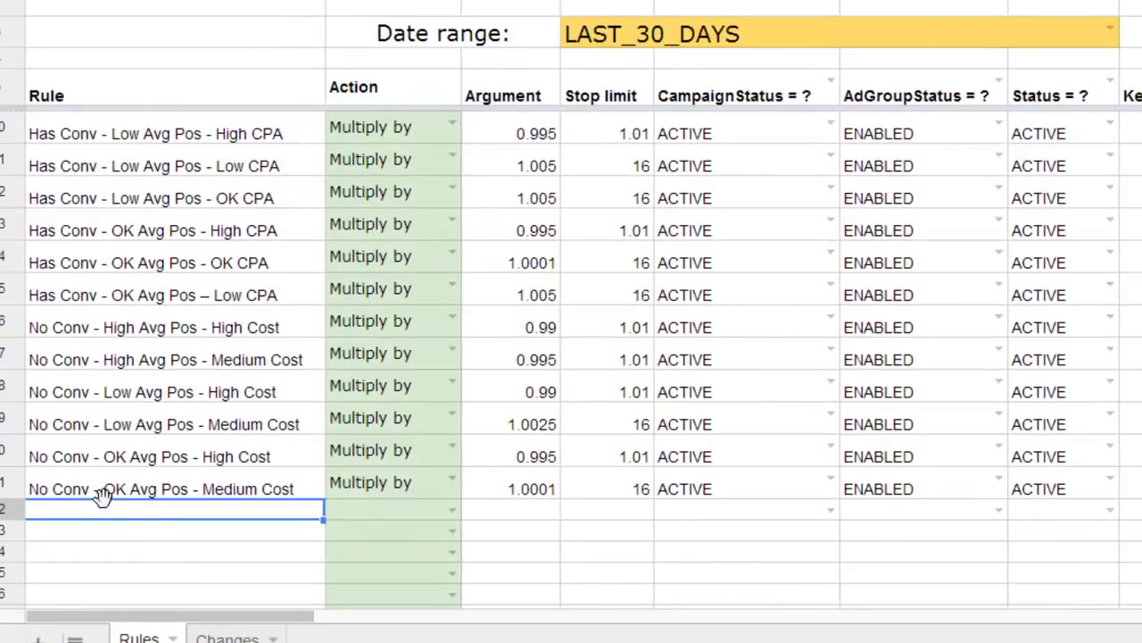
{"action": "type", "text": "Impre"}
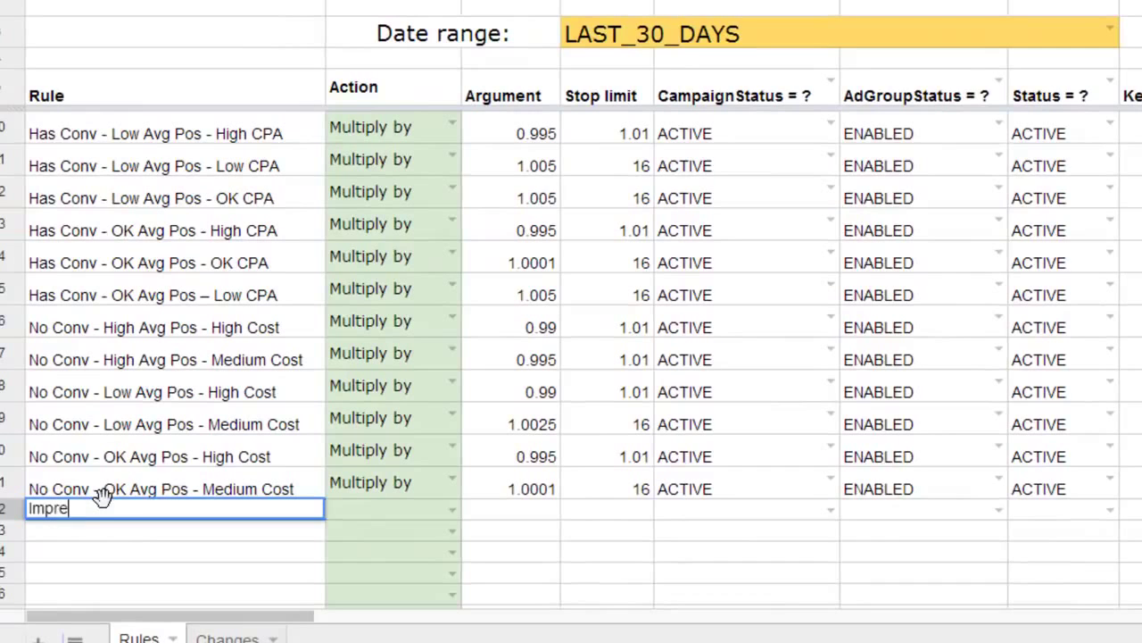
{"action": "type", "text": "ssions Rule"}
{"action": "key", "text": "Tab"}
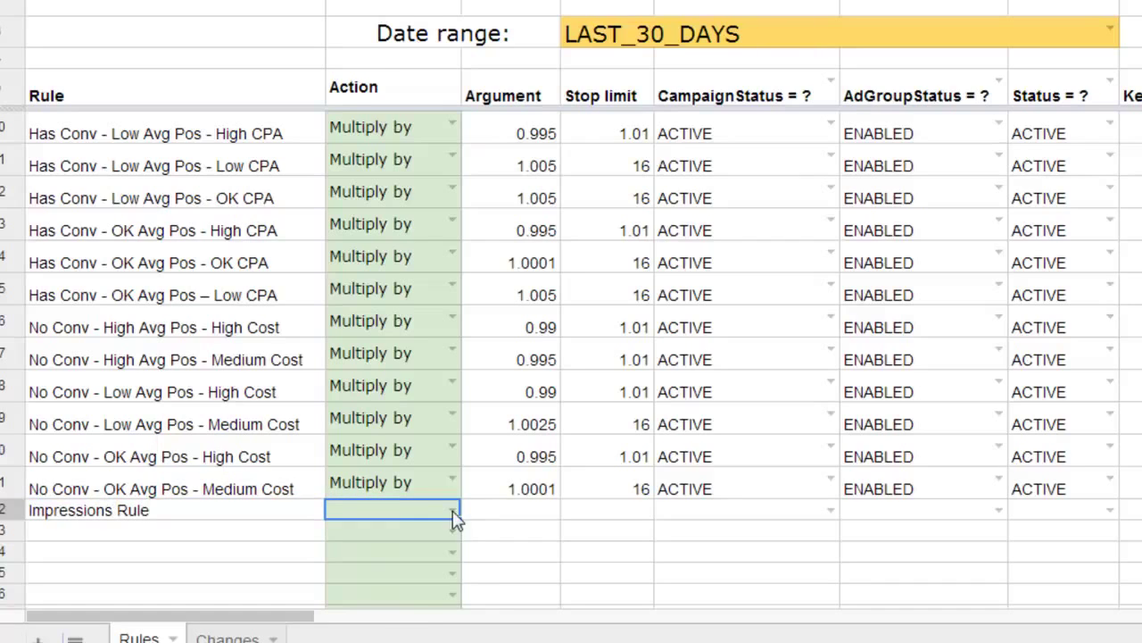
{"action": "left_click_drag", "start_coordinate": [362, 623], "coordinate": [658, 630]}
{"action": "left_click", "coordinate": [483, 497]}
{"action": "left_click", "coordinate": [483, 507]}
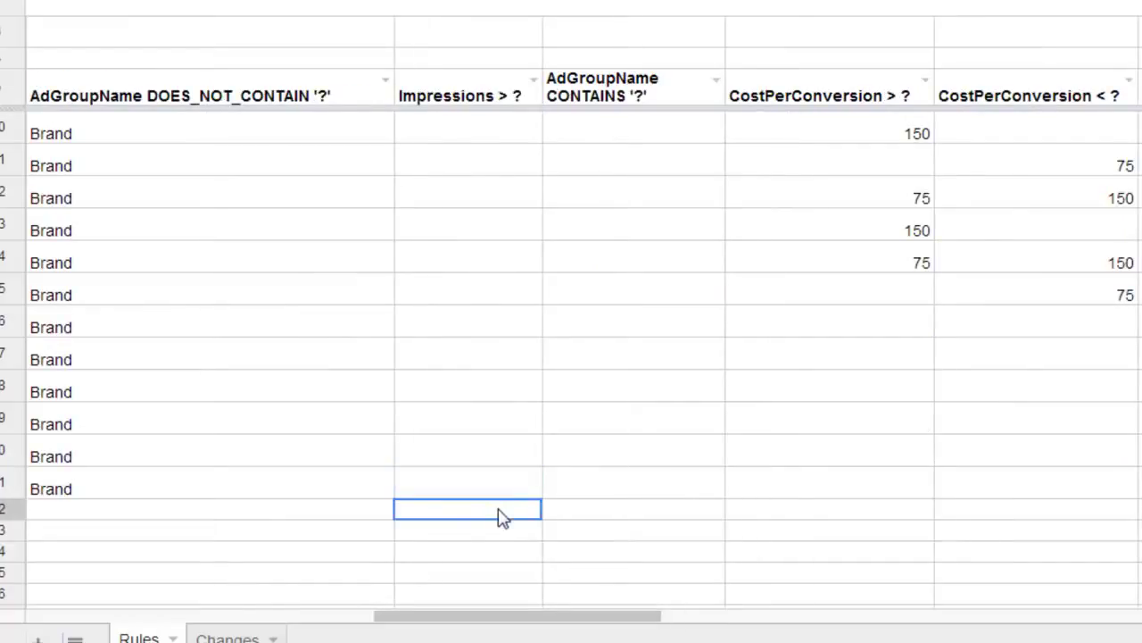
{"action": "type", "text": "1"}
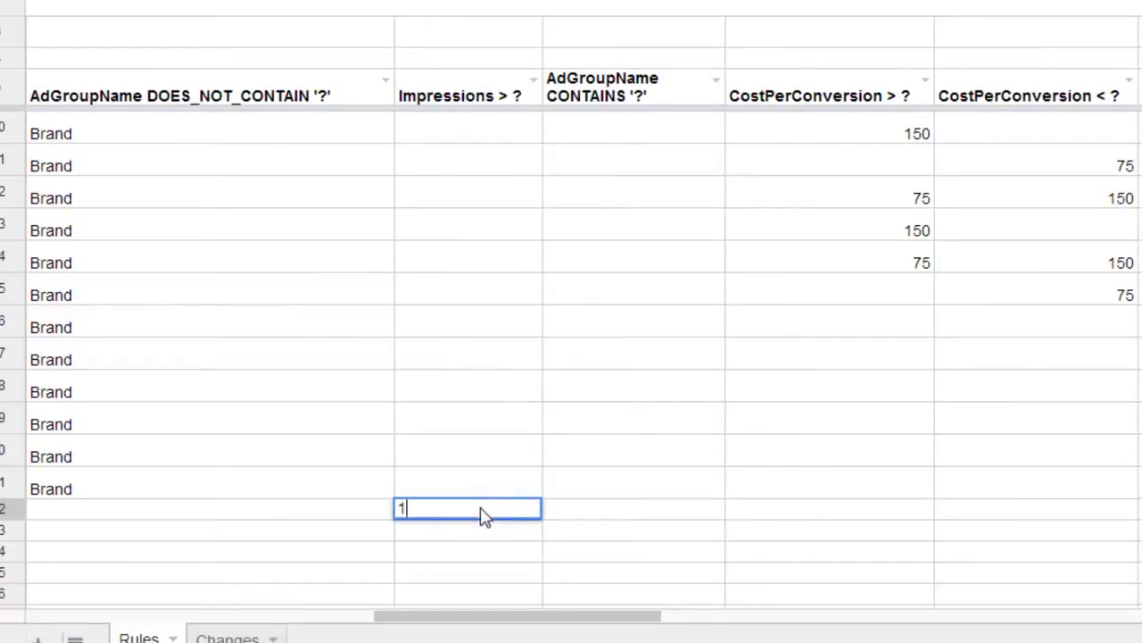
{"action": "left_click", "coordinate": [513, 393]}
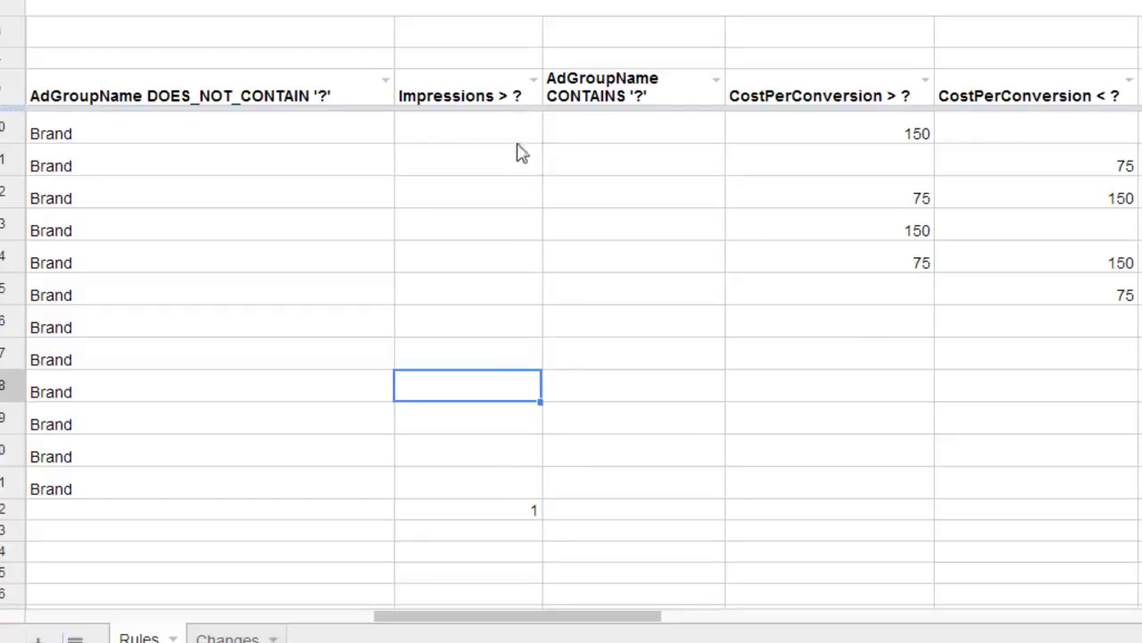
{"action": "left_click", "coordinate": [521, 100]}
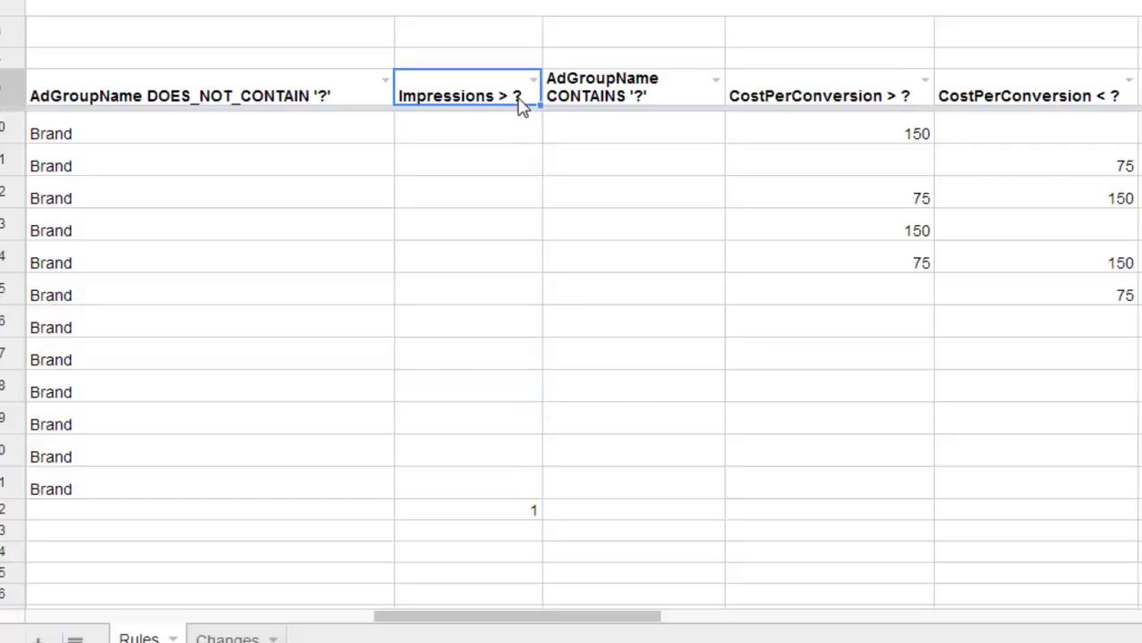
{"action": "left_click", "coordinate": [511, 512]}
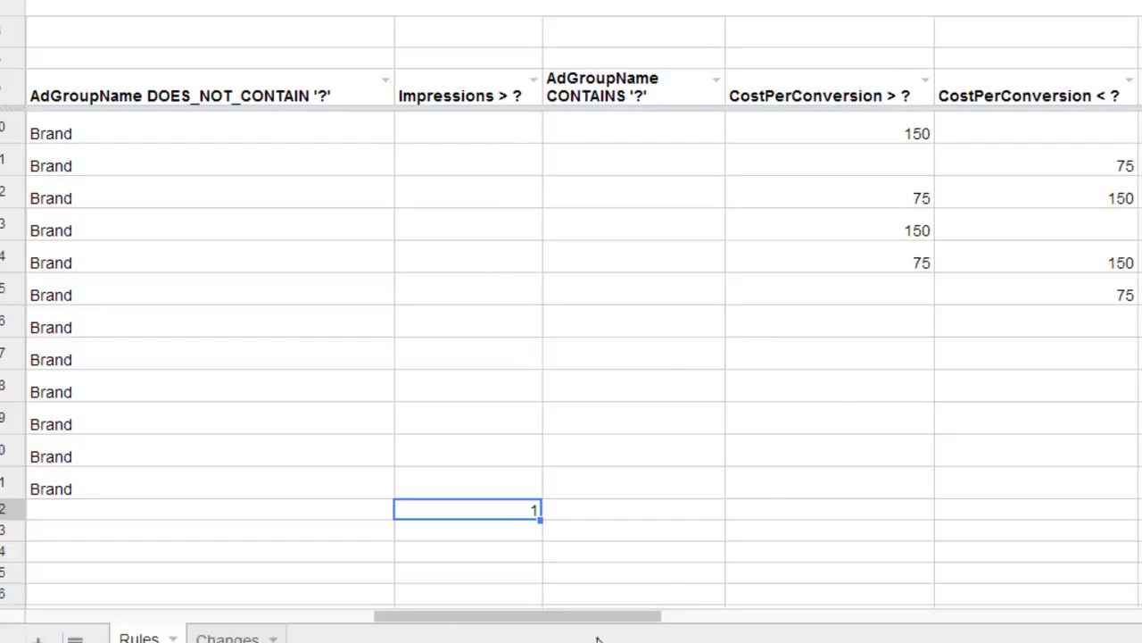
{"action": "left_click_drag", "start_coordinate": [587, 616], "coordinate": [206, 615]}
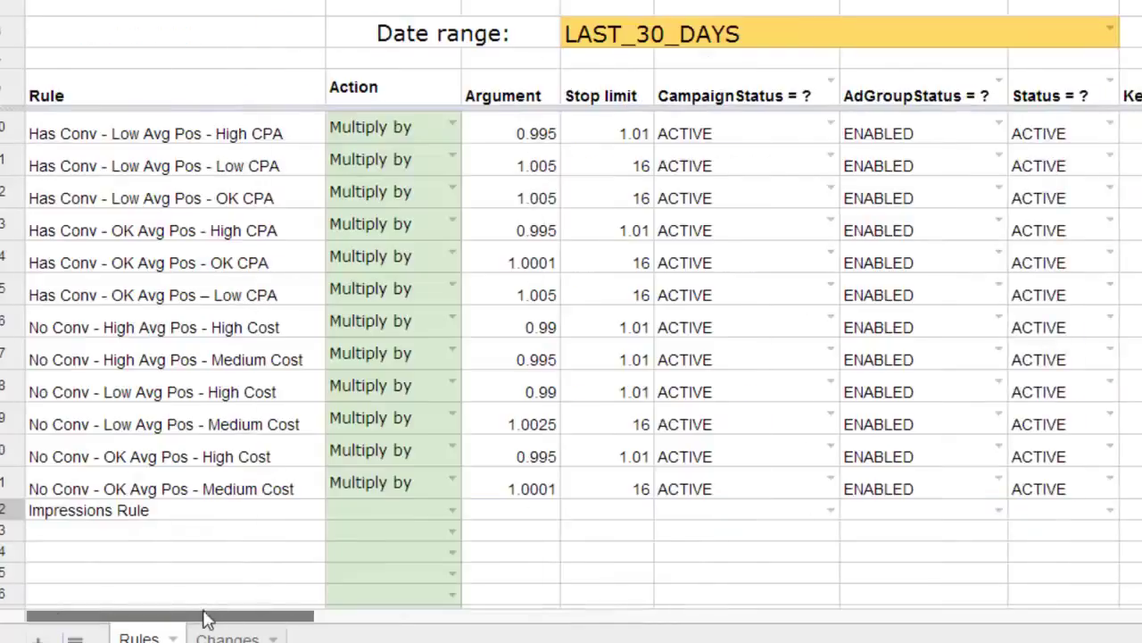
Set the Impressions Rule action to Multiply by with argument 1.01.
{"action": "left_click", "coordinate": [446, 513]}
{"action": "left_click", "coordinate": [451, 513]}
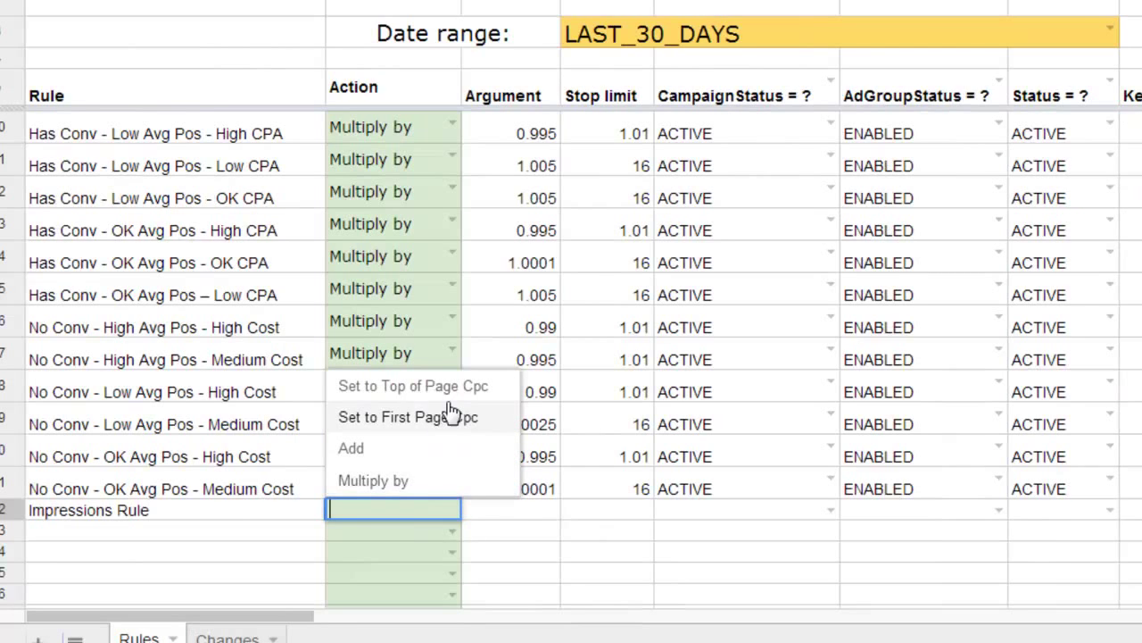
{"action": "left_click", "coordinate": [495, 490]}
{"action": "left_click", "coordinate": [512, 513]}
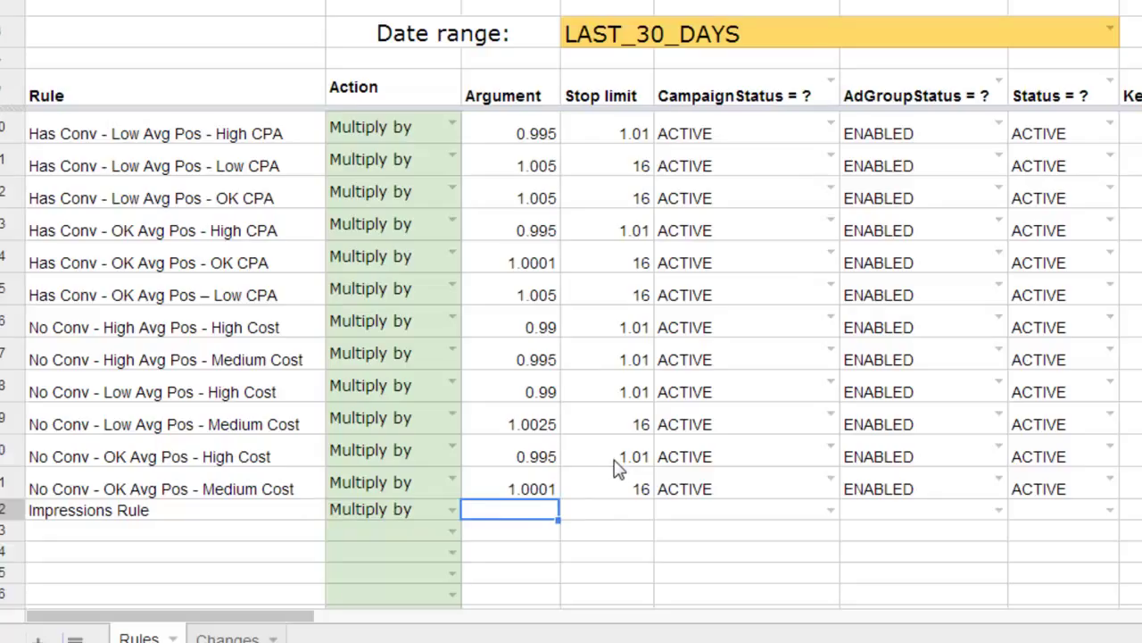
{"action": "type", "text": "1.01"}
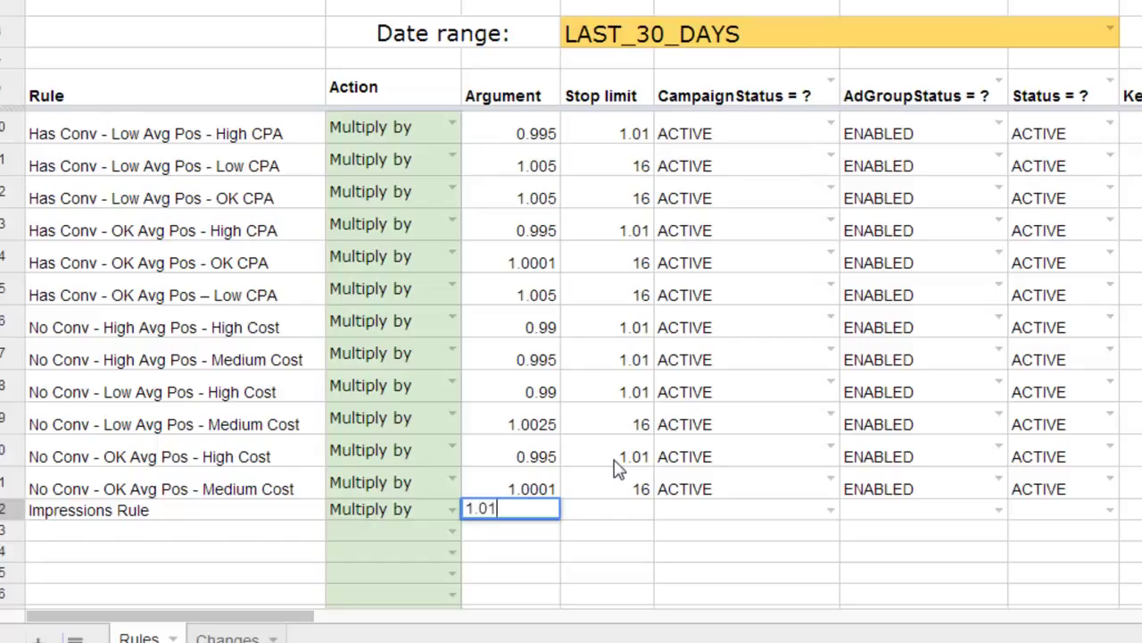
{"action": "key", "text": "Return"}
Give the Impressions Rule stop limit 5 and copy ACTIVE/ENABLED/ACTIVE statuses from the row above.
{"action": "left_click", "coordinate": [625, 506]}
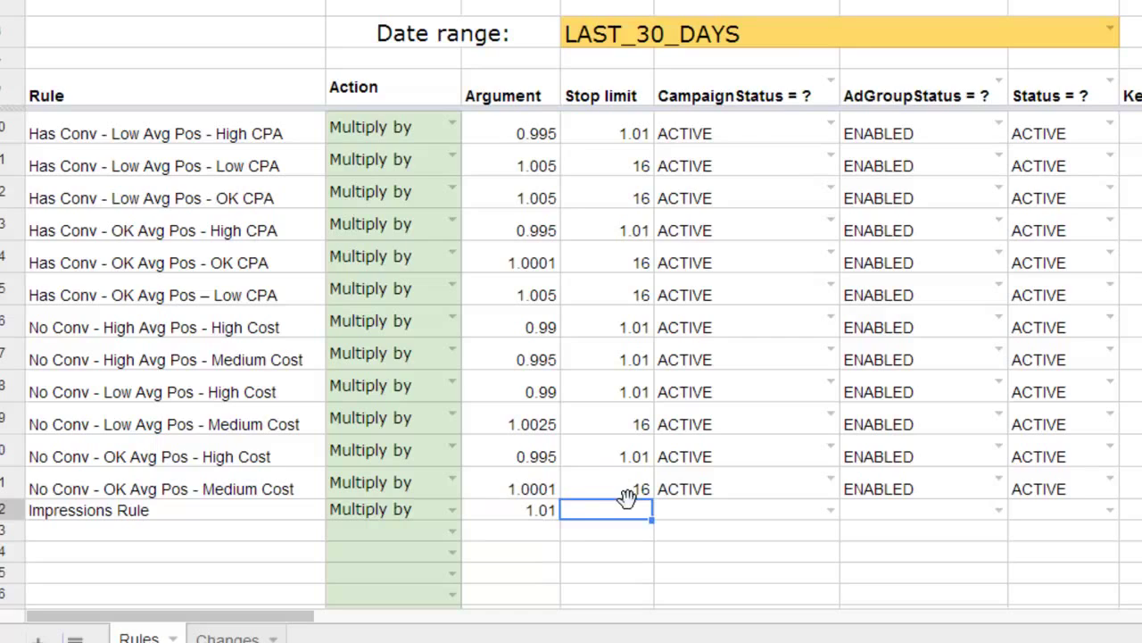
{"action": "left_click", "coordinate": [536, 511]}
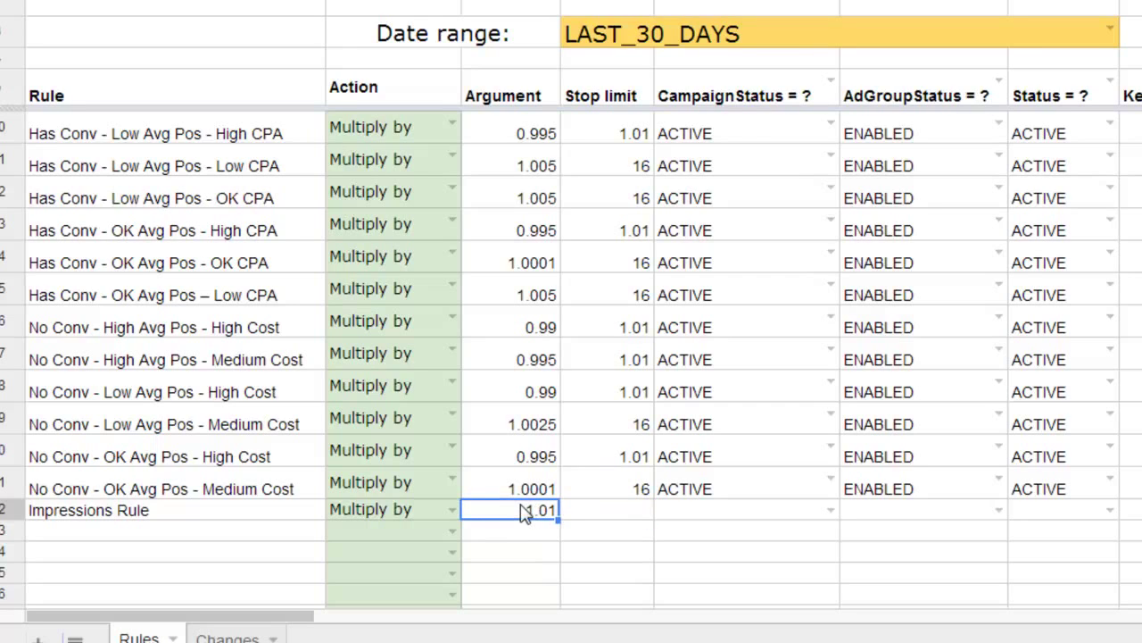
{"action": "left_click", "coordinate": [607, 518]}
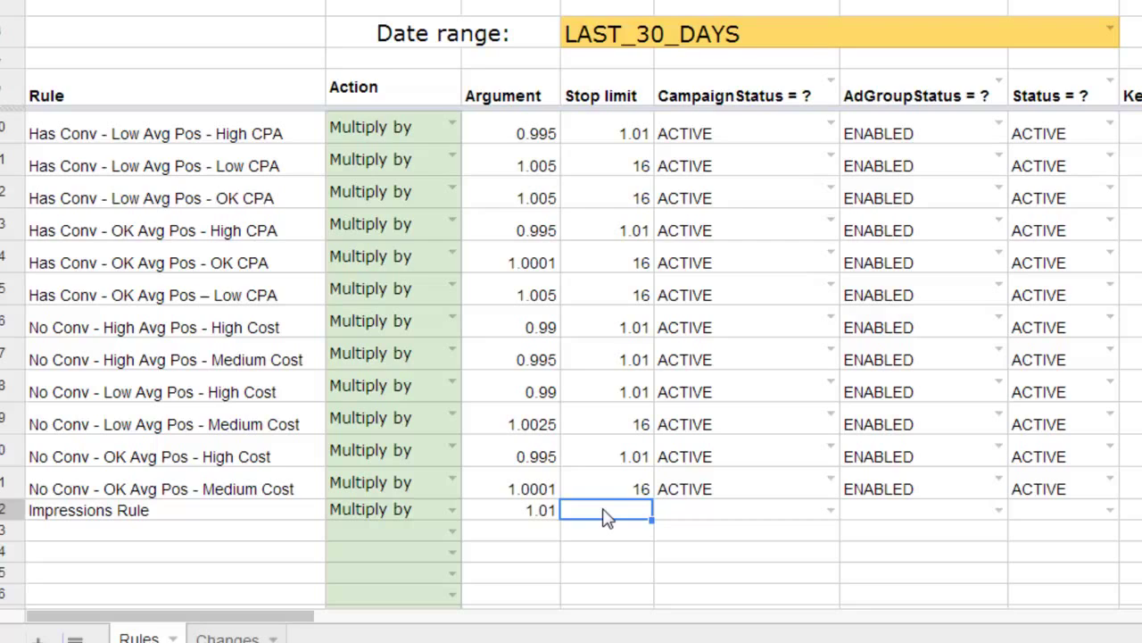
{"action": "type", "text": "5"}
{"action": "key", "text": "Return"}
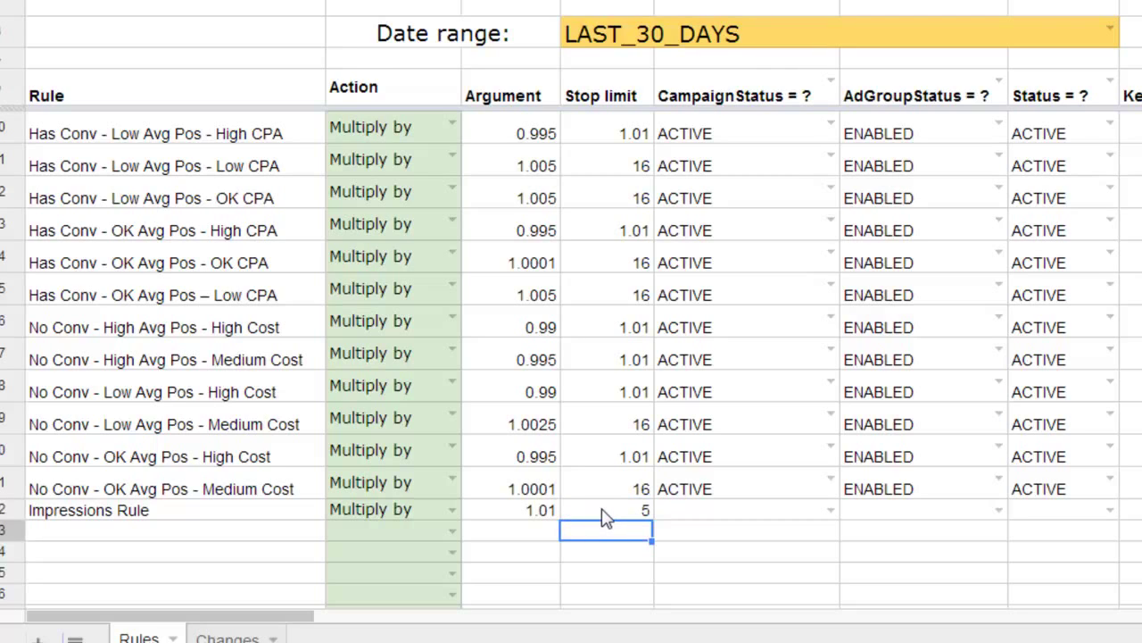
{"action": "left_click", "coordinate": [603, 516]}
{"action": "left_click", "coordinate": [551, 516]}
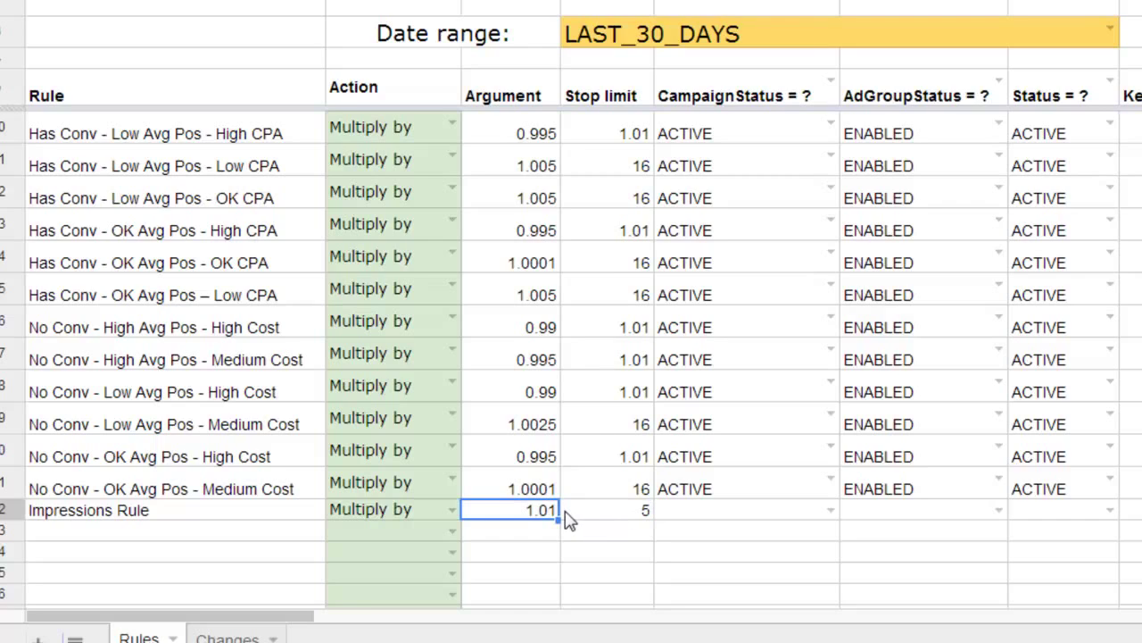
{"action": "left_click", "coordinate": [785, 514]}
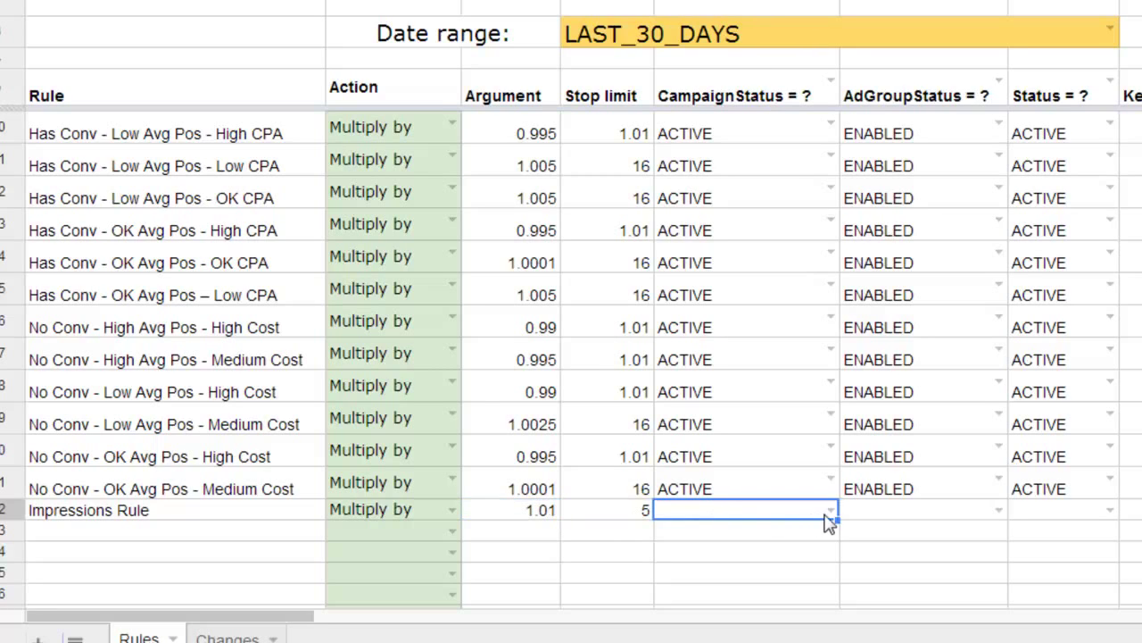
{"action": "left_click", "coordinate": [793, 488]}
{"action": "left_click_drag", "start_coordinate": [794, 488], "coordinate": [1117, 513]}
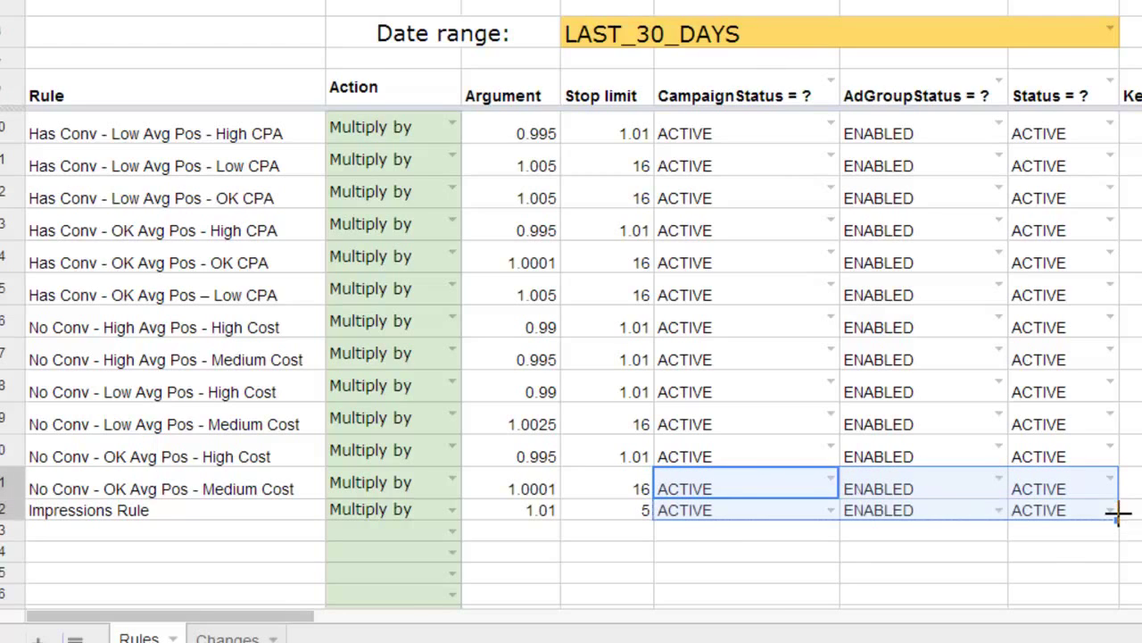
Review the Impressions Rule row, then clear all of row 22.
{"action": "left_click", "coordinate": [247, 514]}
{"action": "left_click", "coordinate": [10, 514]}
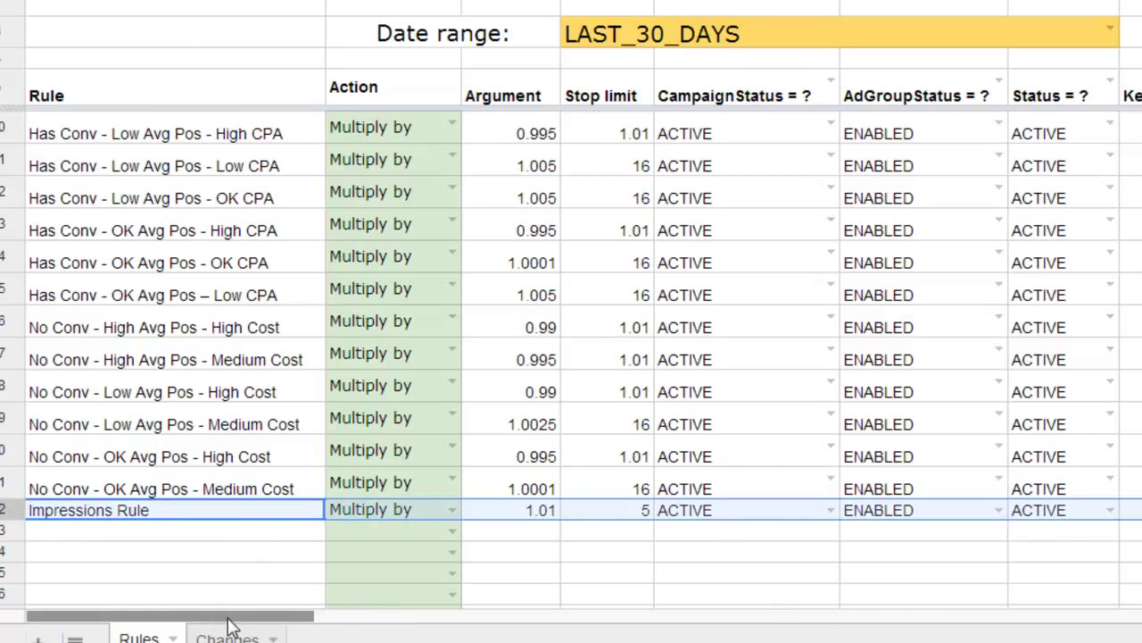
{"action": "left_click_drag", "start_coordinate": [235, 620], "coordinate": [561, 638]}
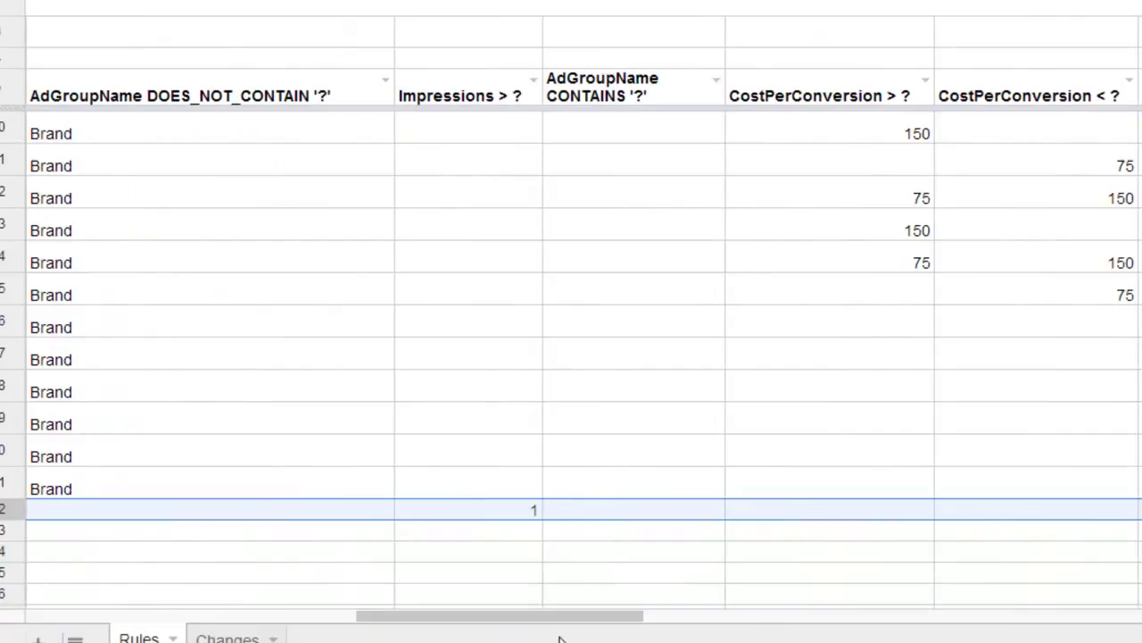
{"action": "left_click", "coordinate": [519, 515]}
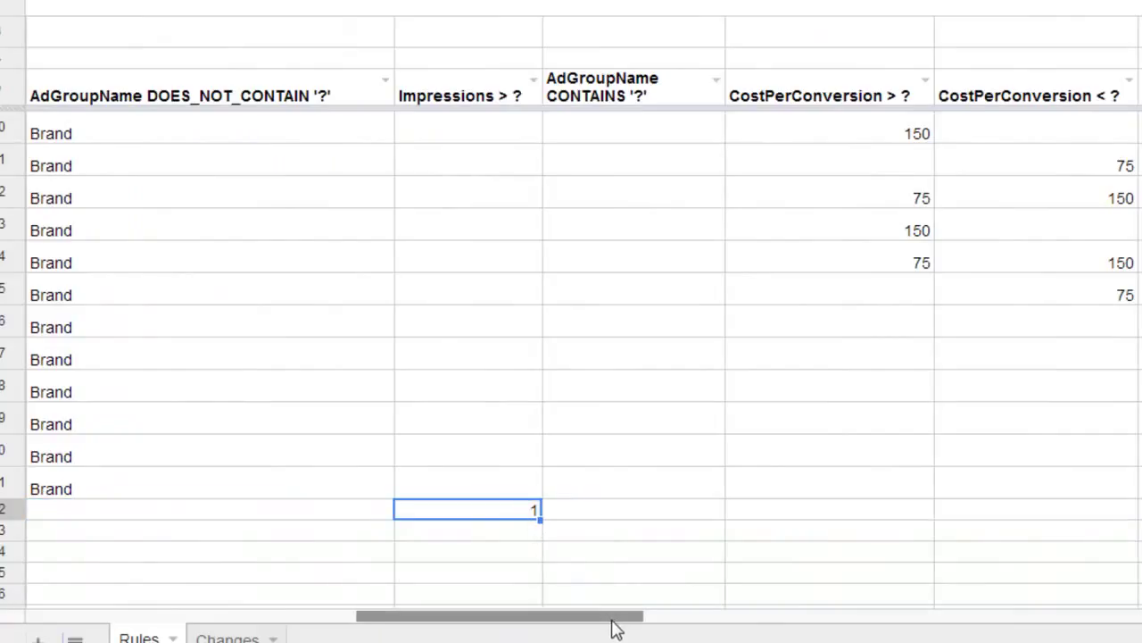
{"action": "left_click_drag", "start_coordinate": [609, 627], "coordinate": [165, 619]}
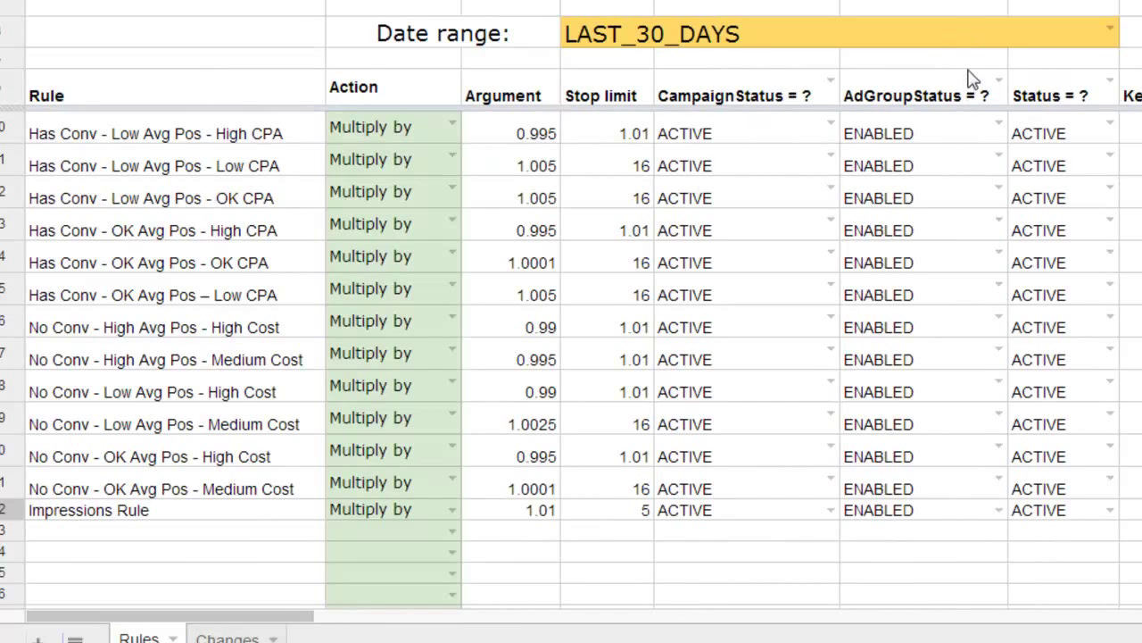
{"action": "left_click", "coordinate": [546, 510]}
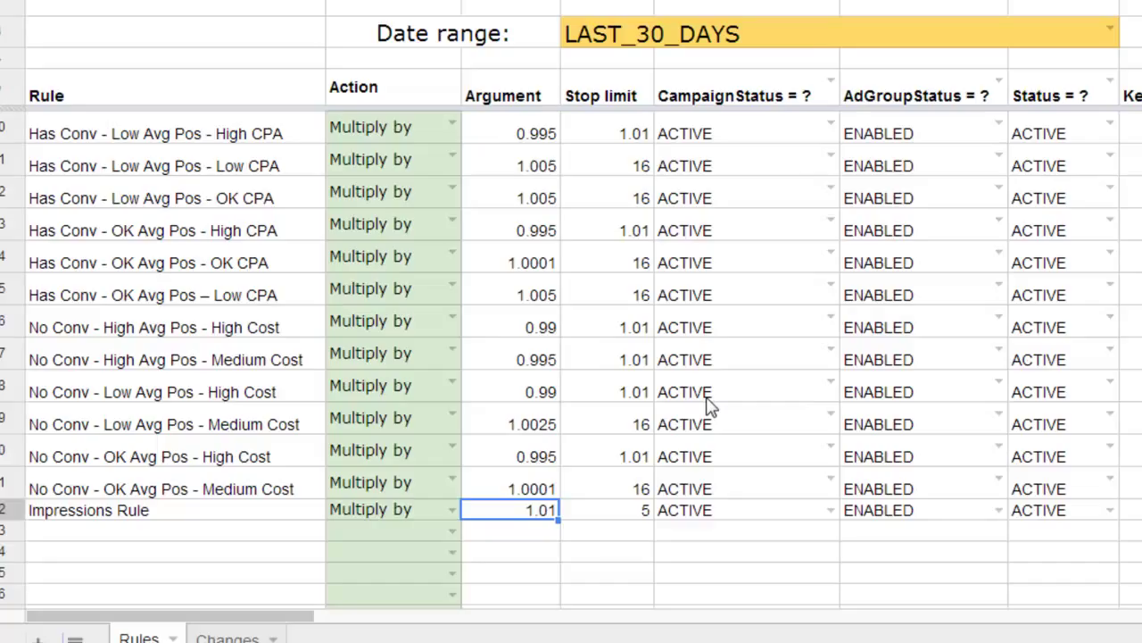
{"action": "left_click", "coordinate": [3, 510]}
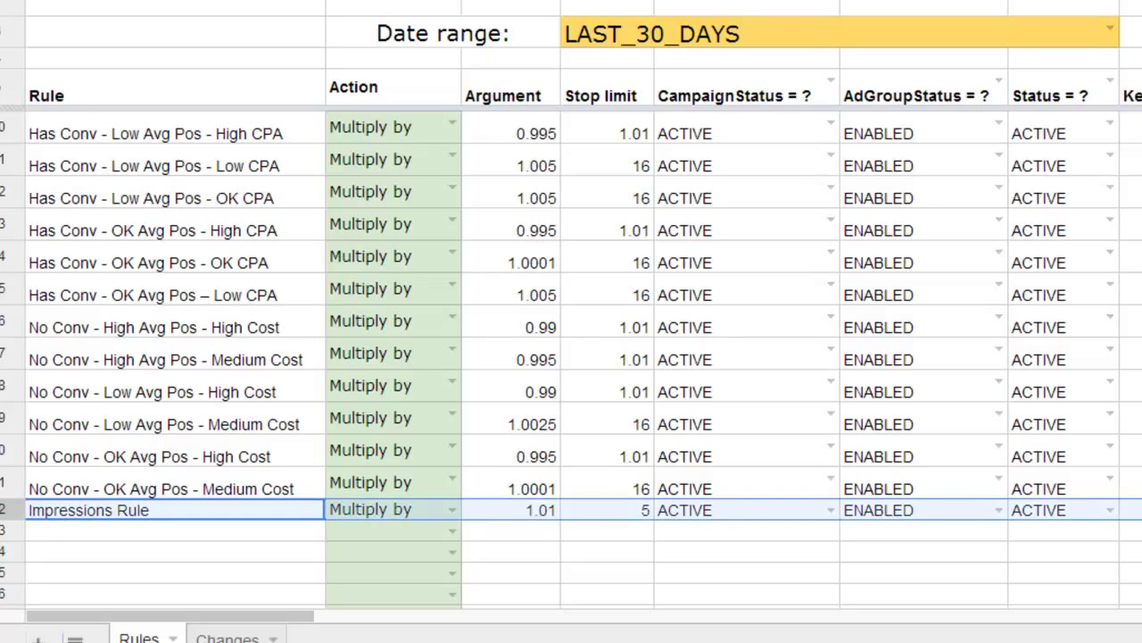
{"action": "key", "text": "Delete"}
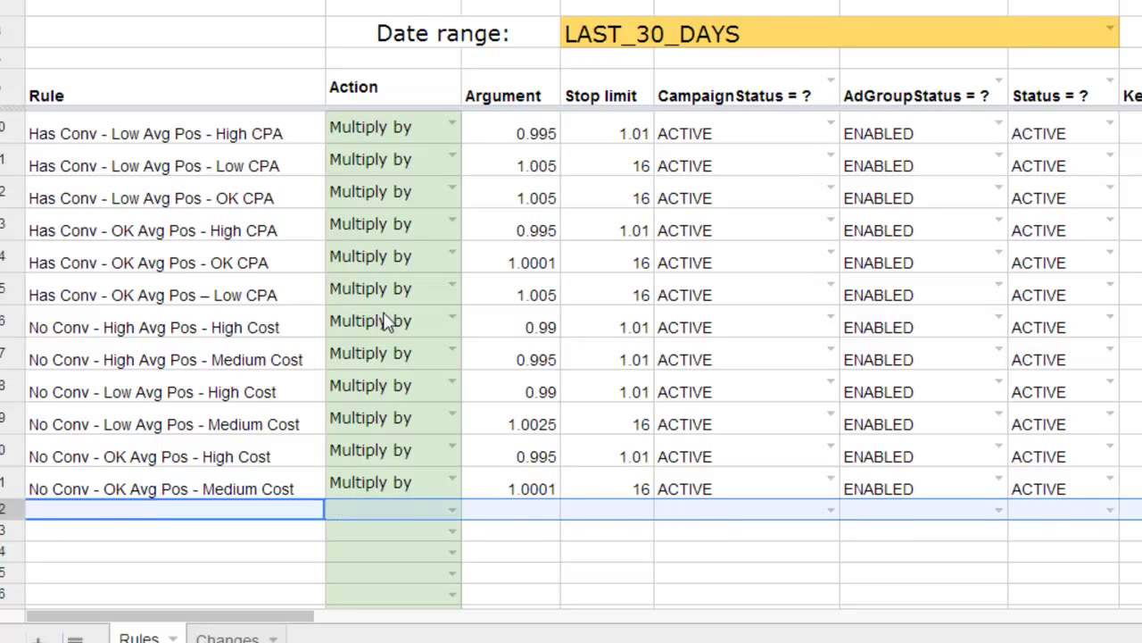
{"action": "scroll", "coordinate": [410, 314], "scroll_direction": "up", "scroll_amount": 2}
{"action": "left_click", "coordinate": [283, 172]}
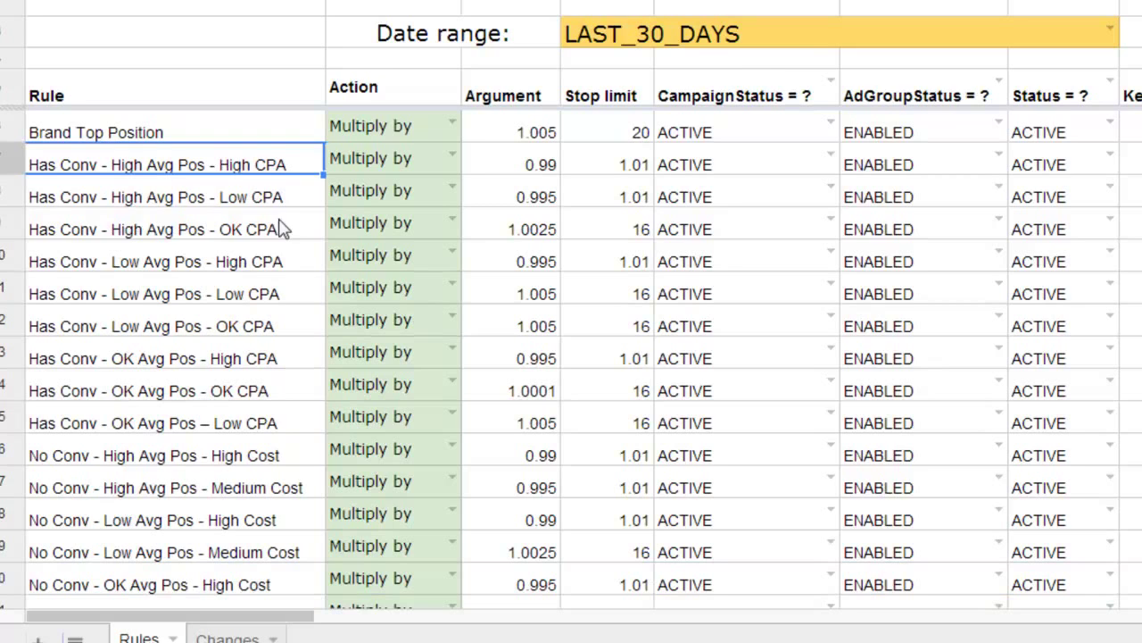
{"action": "left_click", "coordinate": [259, 234]}
{"action": "left_click", "coordinate": [261, 284]}
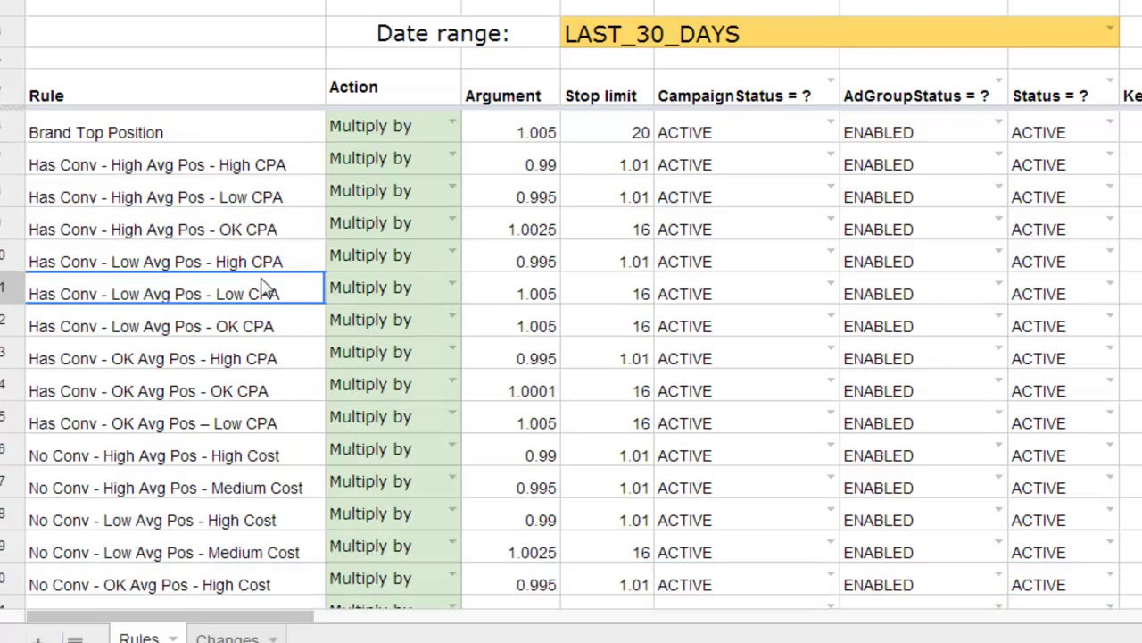
{"action": "left_click", "coordinate": [258, 365]}
{"action": "left_click", "coordinate": [437, 618]}
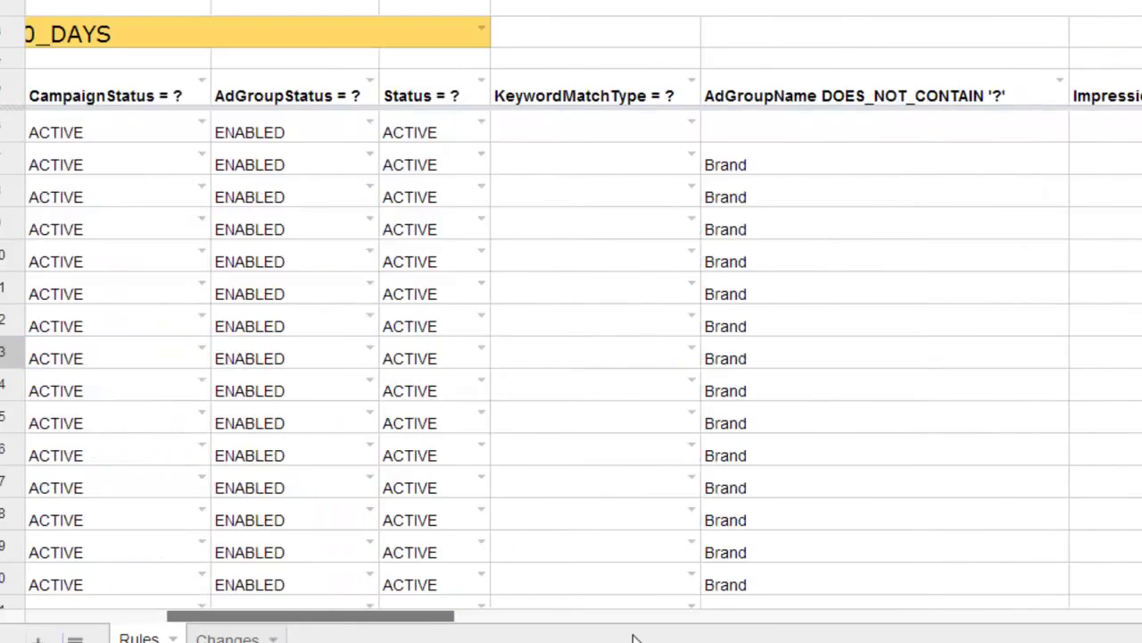
{"action": "left_click", "coordinate": [632, 618]}
{"action": "left_click", "coordinate": [214, 173]}
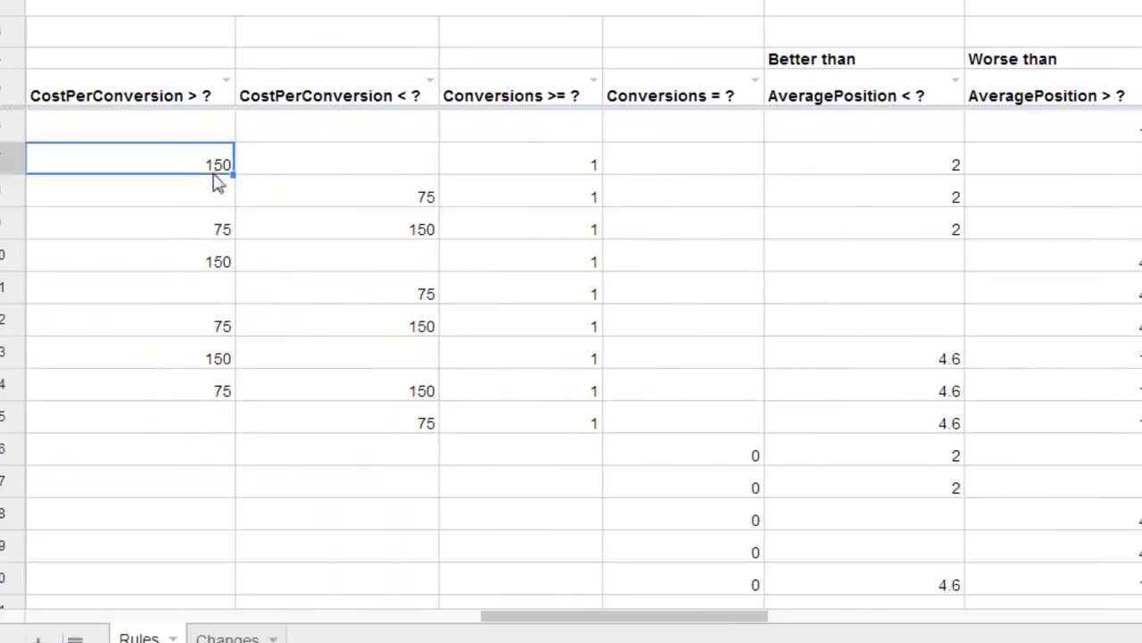
{"action": "left_click", "coordinate": [344, 198]}
{"action": "left_click", "coordinate": [260, 231]}
{"action": "left_click", "coordinate": [225, 265]}
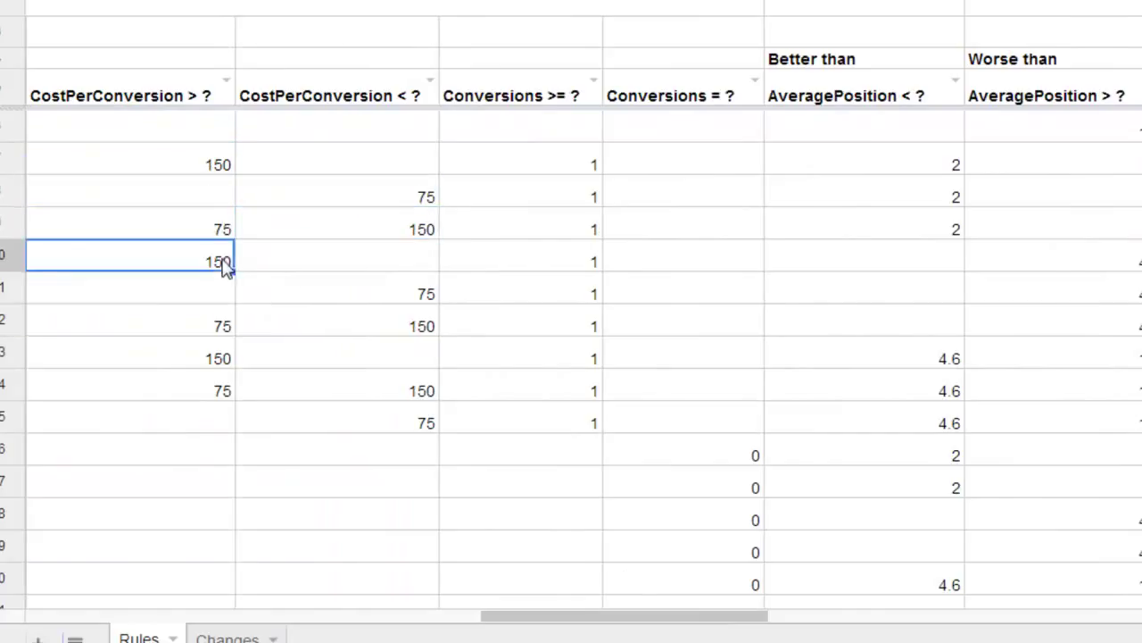
{"action": "left_click", "coordinate": [298, 303]}
{"action": "left_click", "coordinate": [295, 327]}
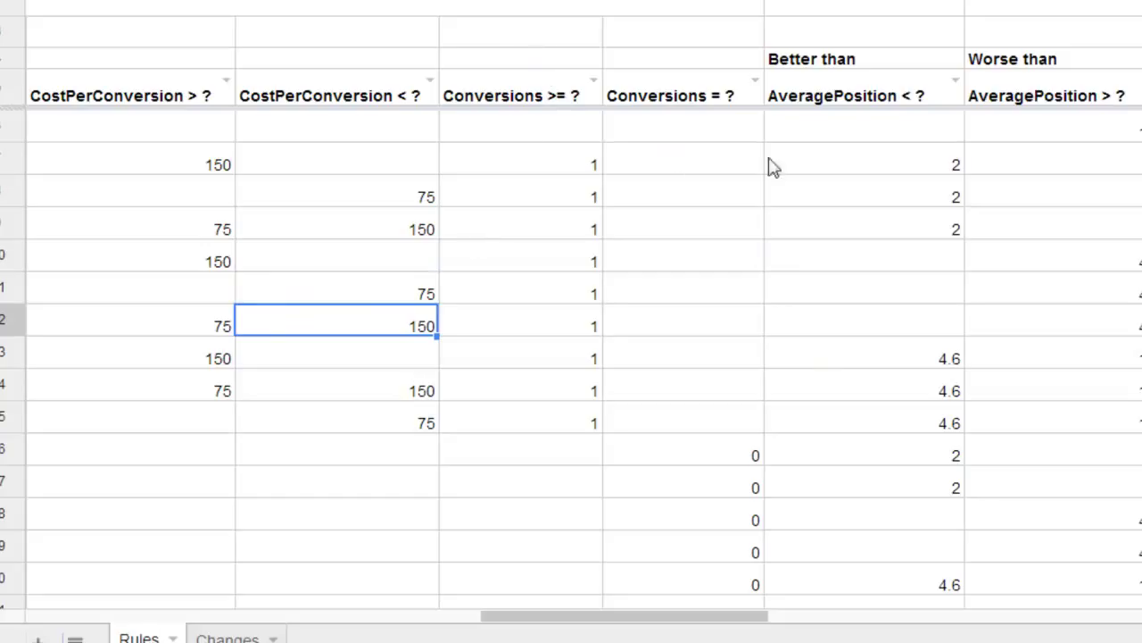
{"action": "left_click", "coordinate": [683, 4]}
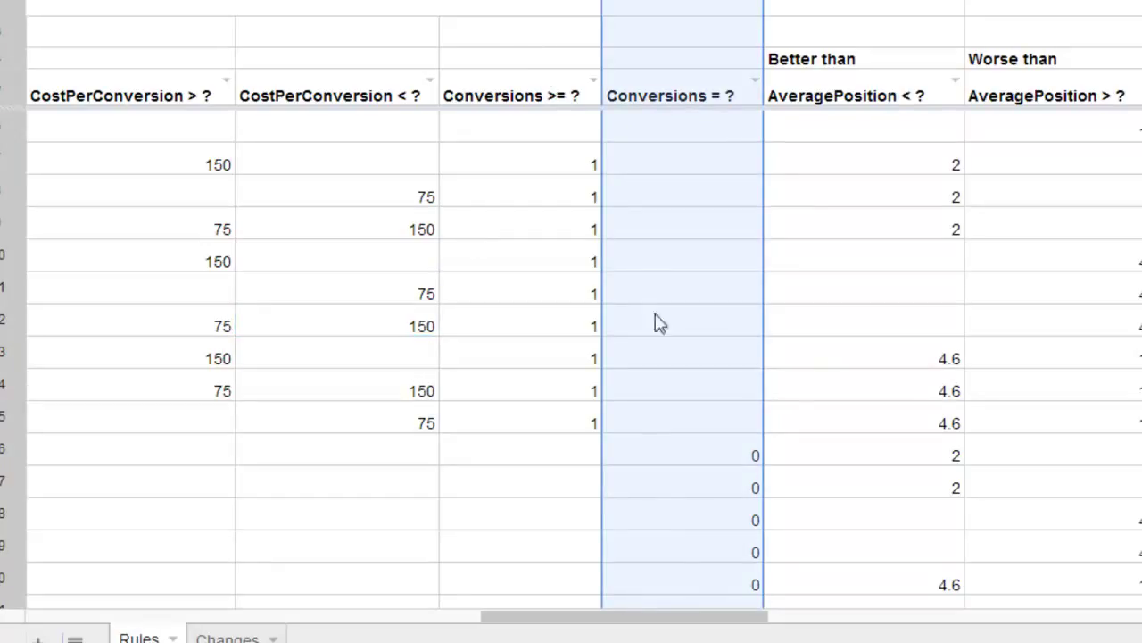
{"action": "left_click_drag", "start_coordinate": [693, 616], "coordinate": [791, 628]}
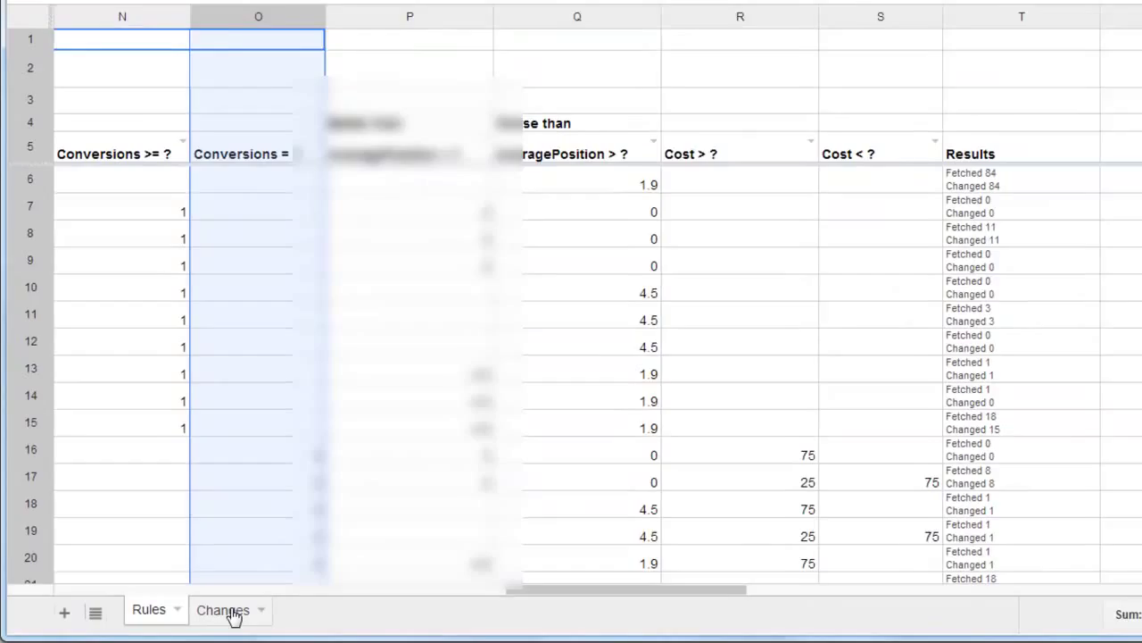
{"action": "left_click", "coordinate": [276, 608]}
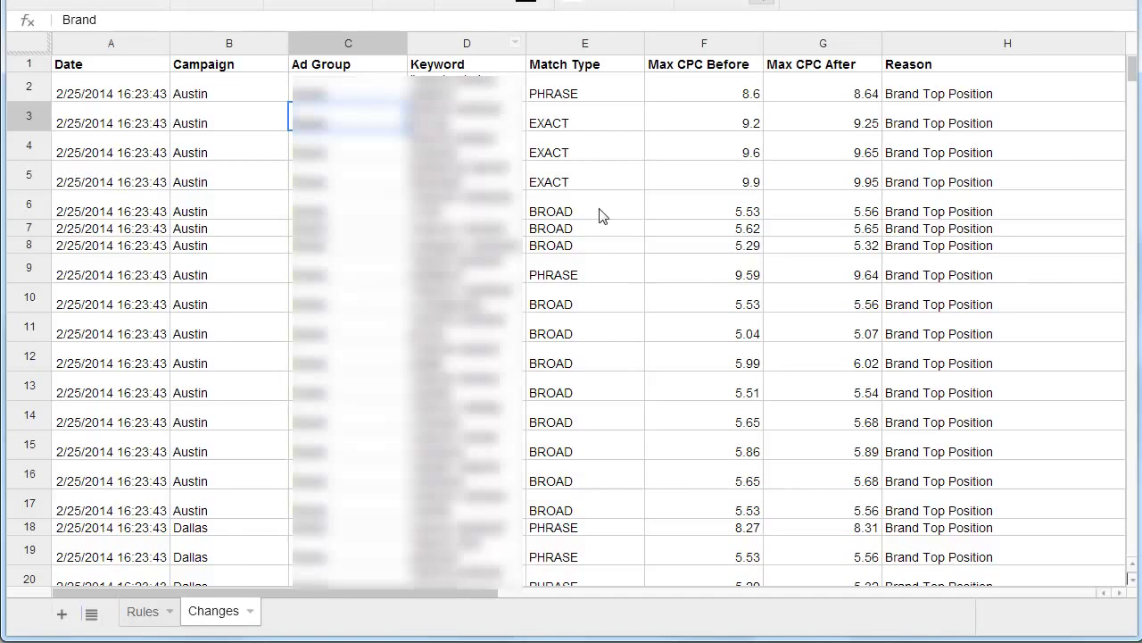
{"action": "left_click", "coordinate": [723, 95]}
{"action": "left_click", "coordinate": [827, 105]}
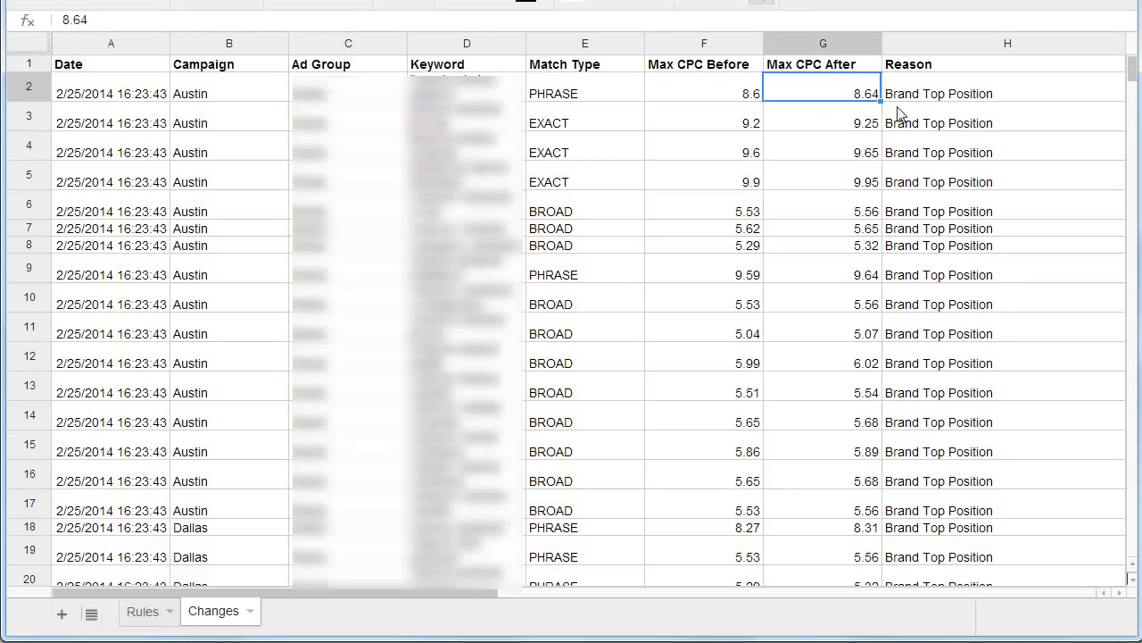
{"action": "left_click", "coordinate": [957, 106]}
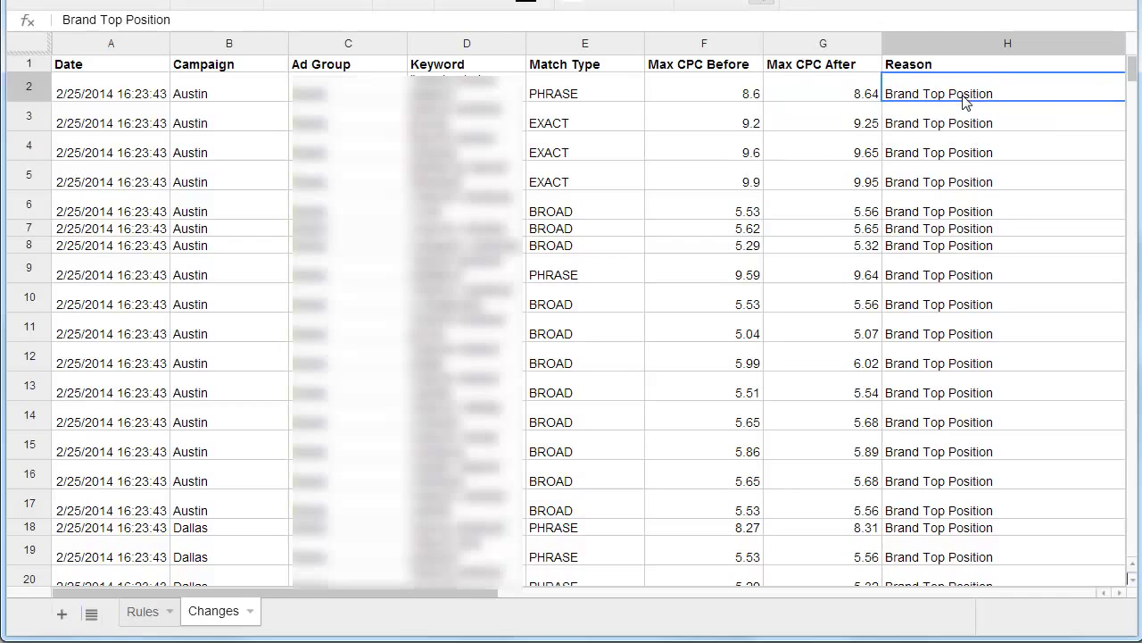
{"action": "left_click", "coordinate": [143, 615]}
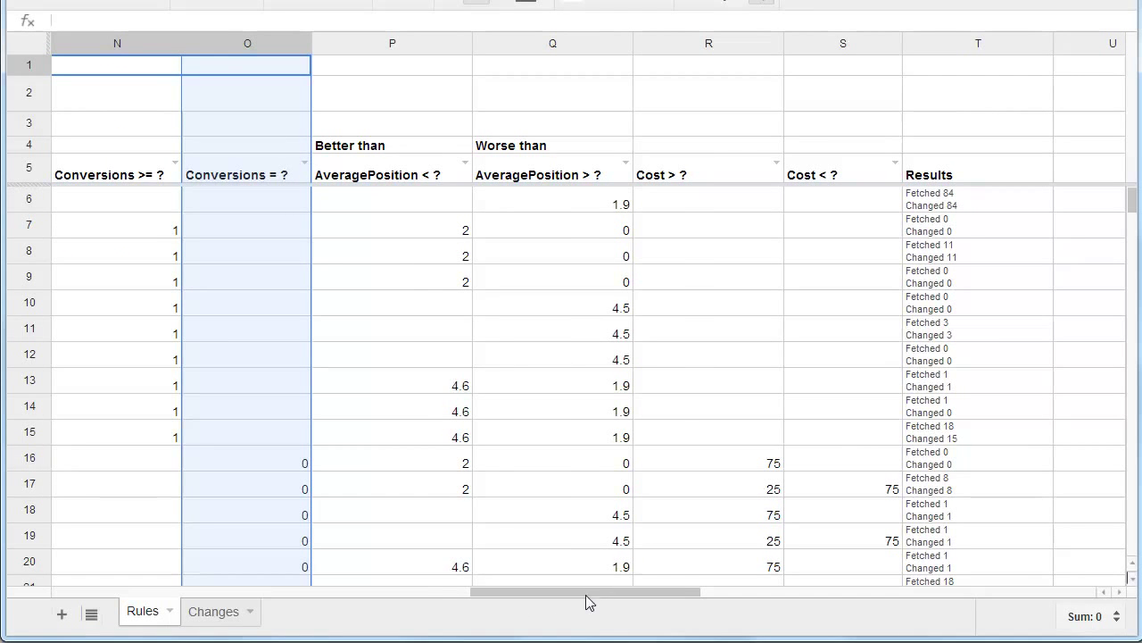
{"action": "left_click_drag", "start_coordinate": [483, 593], "coordinate": [85, 592]}
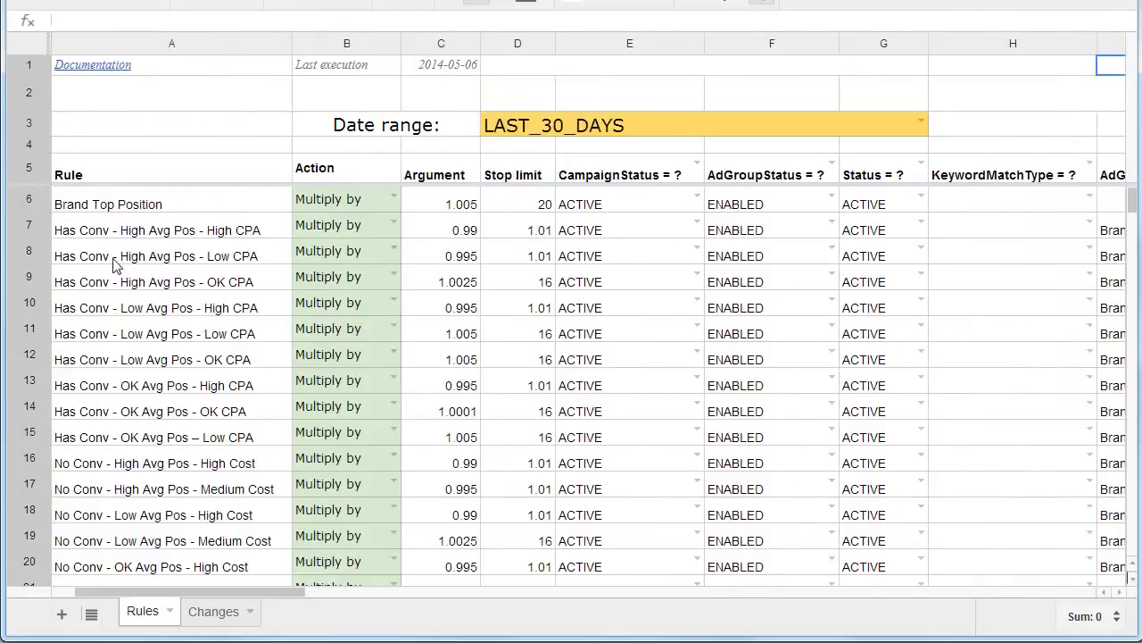
Highlight the SPREADSHEET_URL value on line 1 of the Bid Manager - 30 Day script.
{"action": "left_click", "coordinate": [143, 207]}
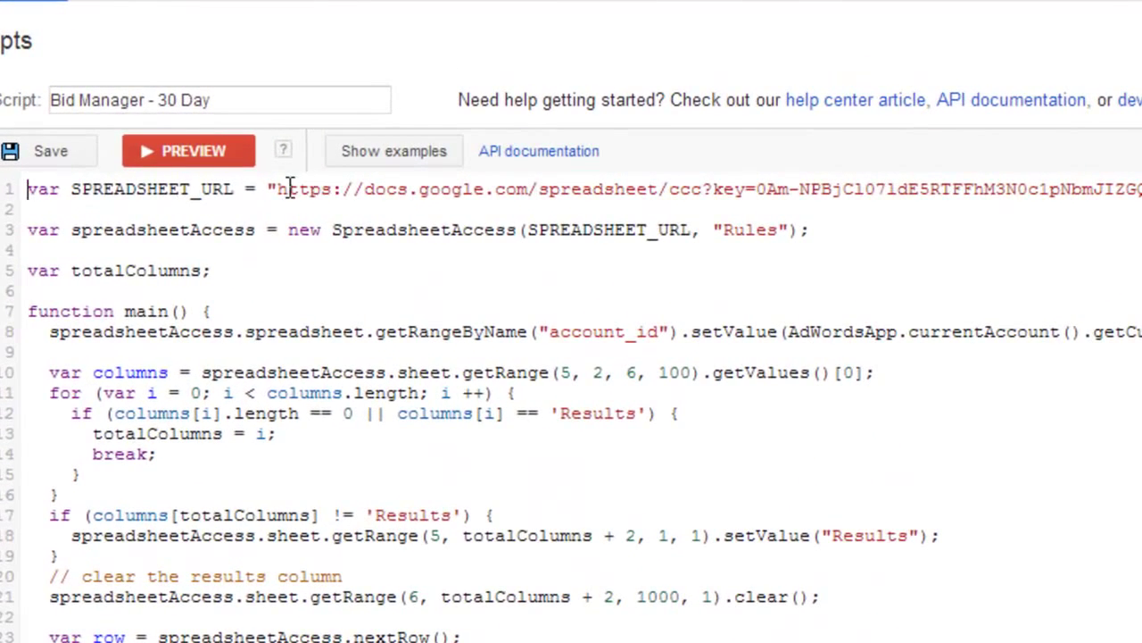
{"action": "left_click_drag", "start_coordinate": [276, 188], "coordinate": [1111, 217]}
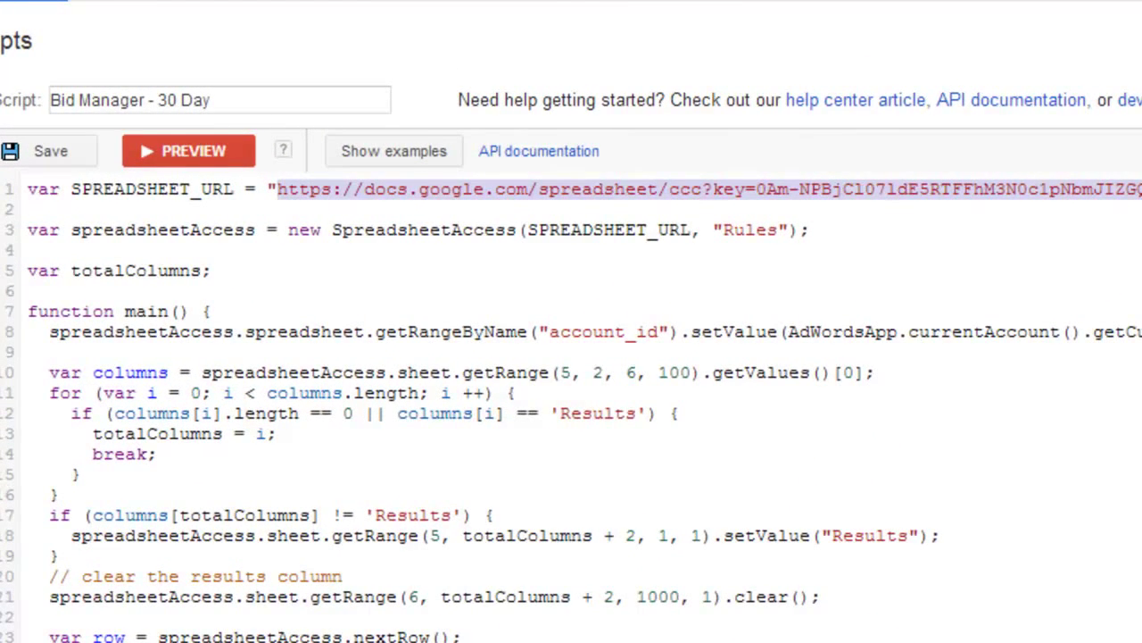